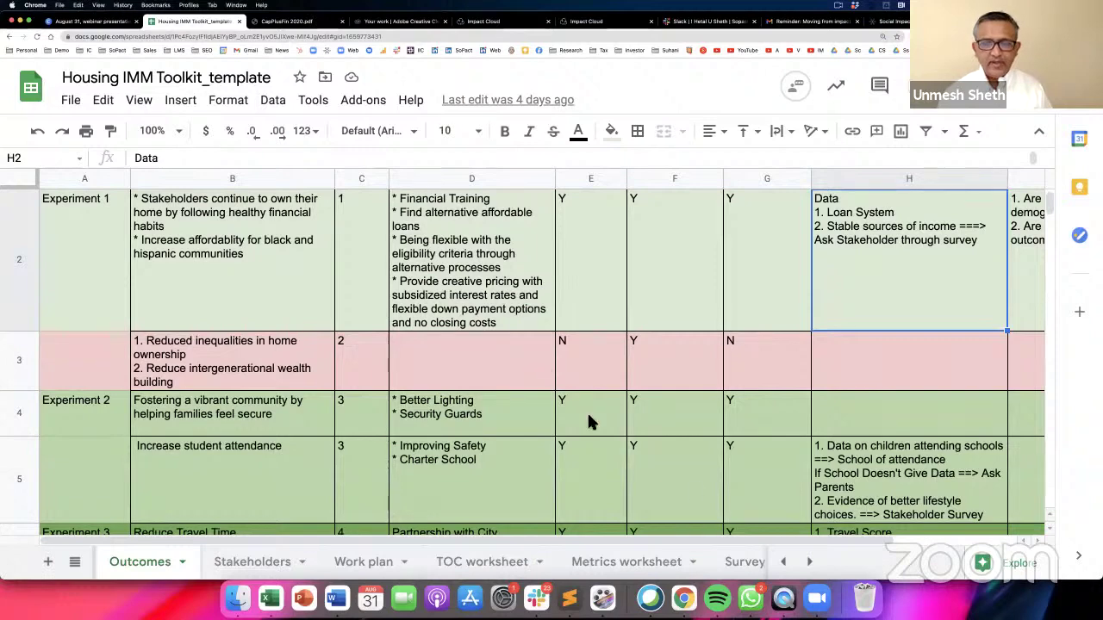
Step: Open the Survey worksheet of the Housing IMM Toolkit_template spreadsheet and review its questions, options, metrics and IMP dimensions
left_click(746, 573)
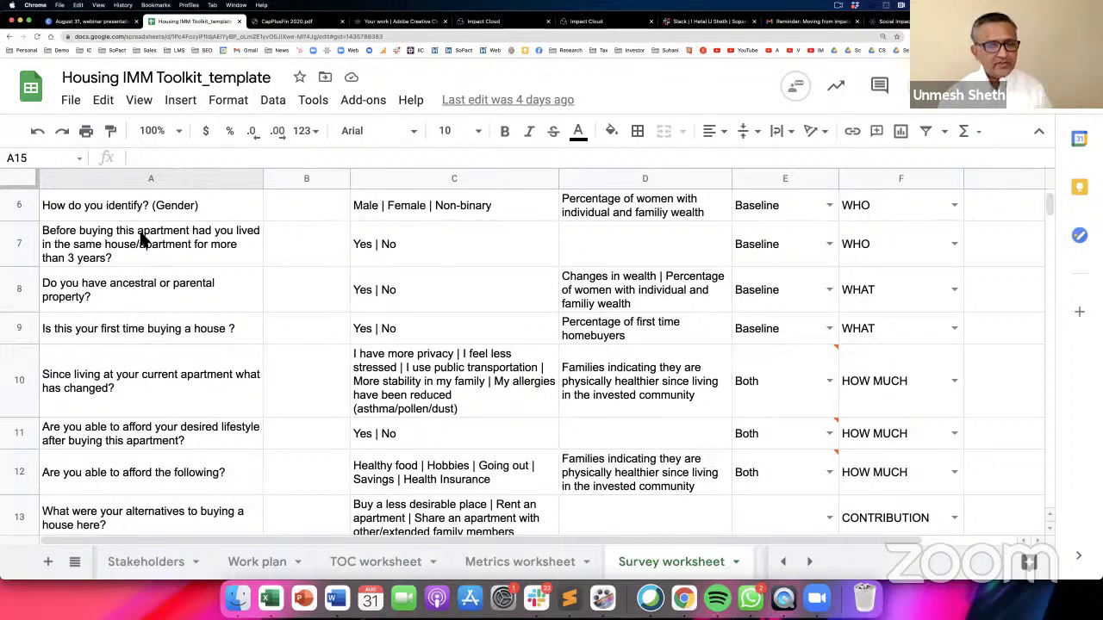
scroll(146, 249, "down", 2)
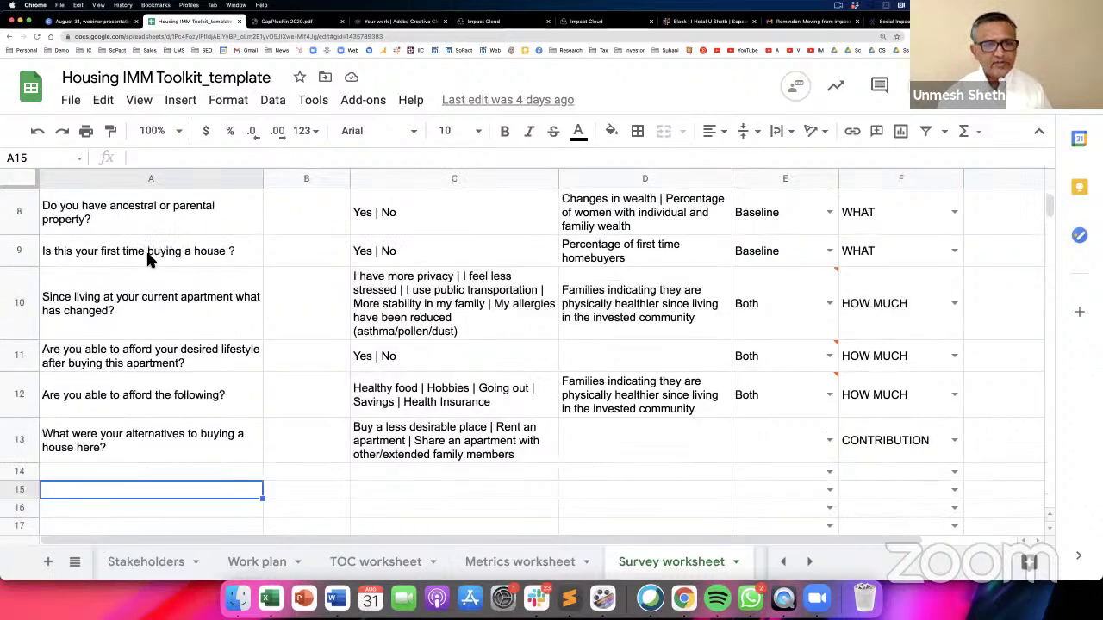
scroll(702, 233, "up", 3)
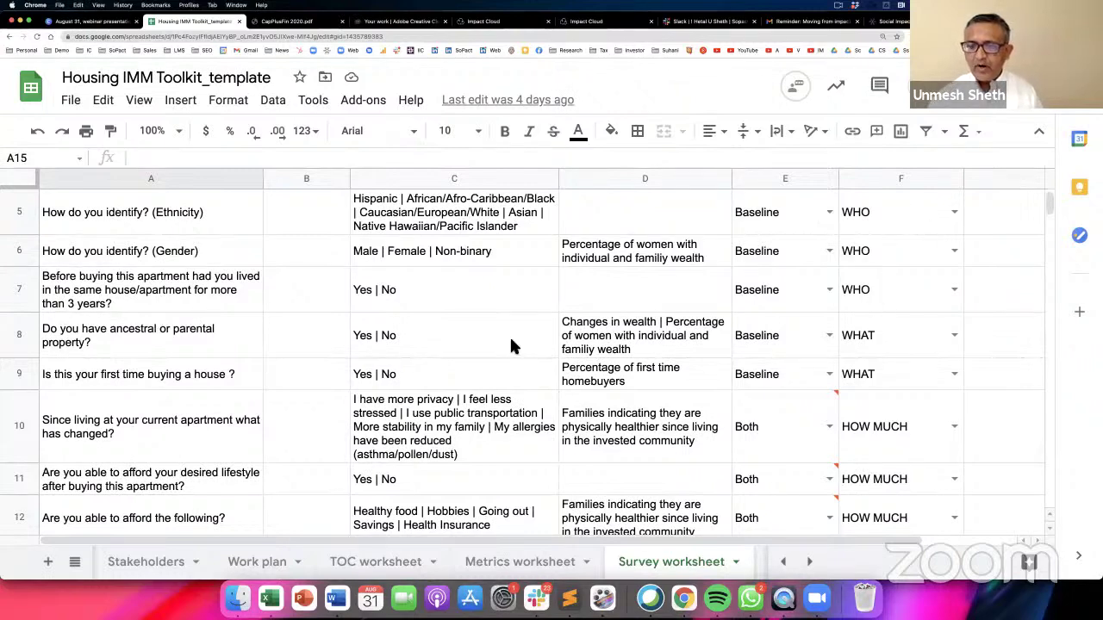
scroll(859, 385, "down", 2)
scroll(866, 401, "down", 3)
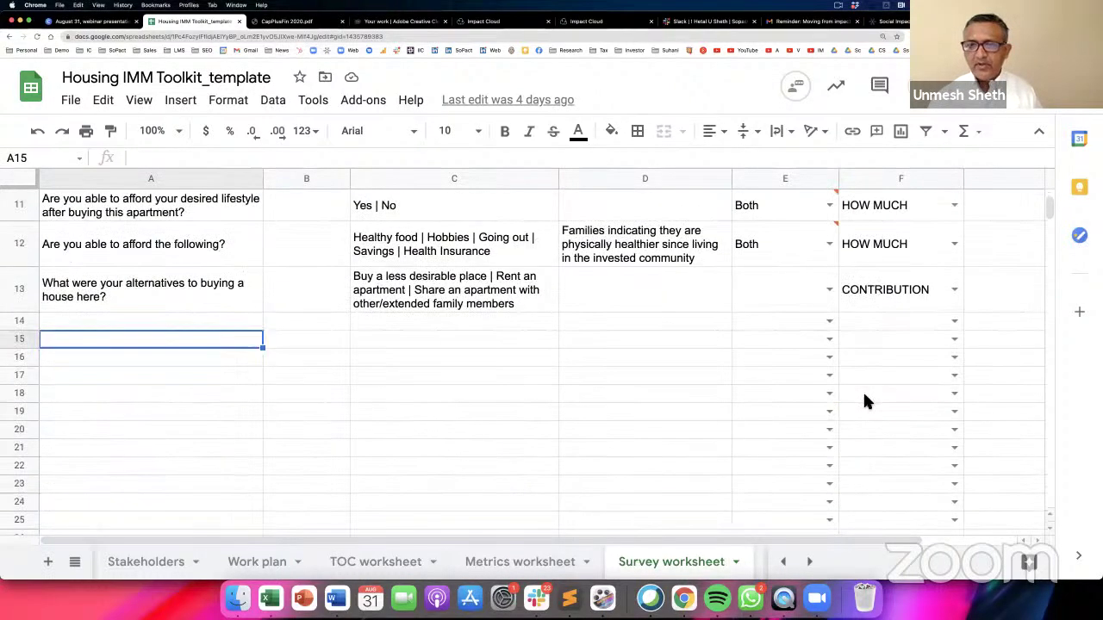
scroll(868, 398, "up", 8)
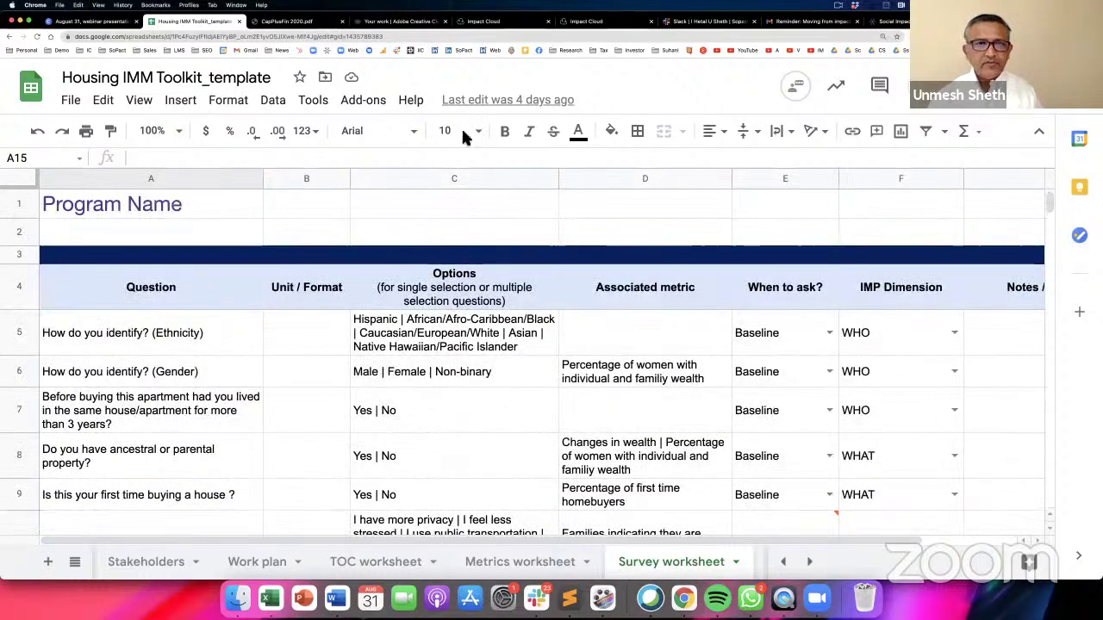
Step: Switch to the Impact Cloud Affordable Housing Demo dashboard and look over its introductory Housing Company section
left_click(522, 29)
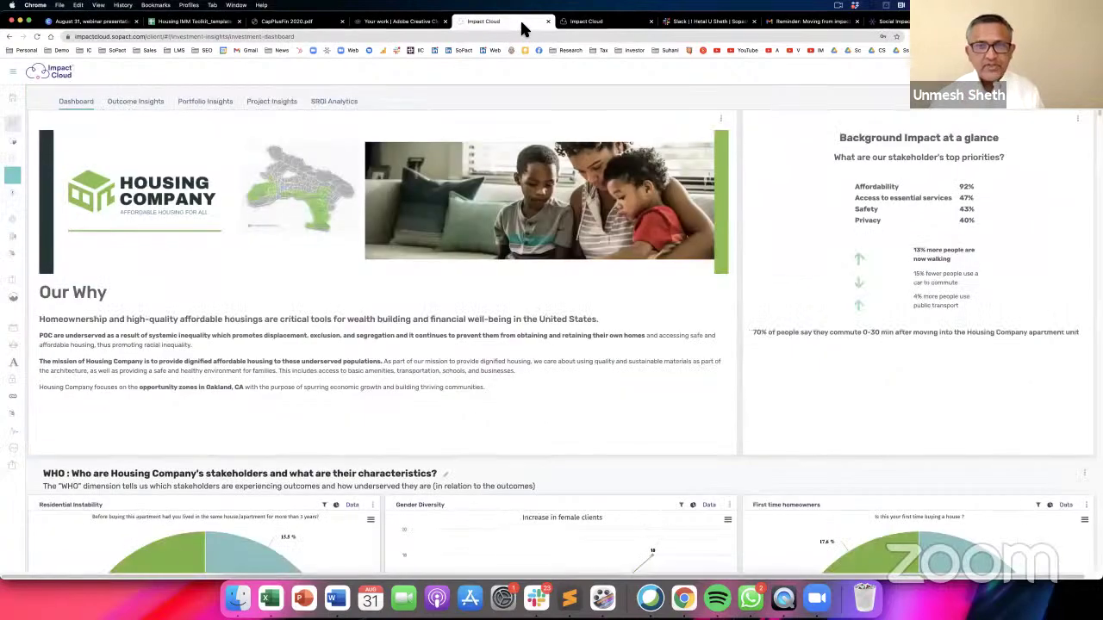
scroll(621, 193, "down", 3)
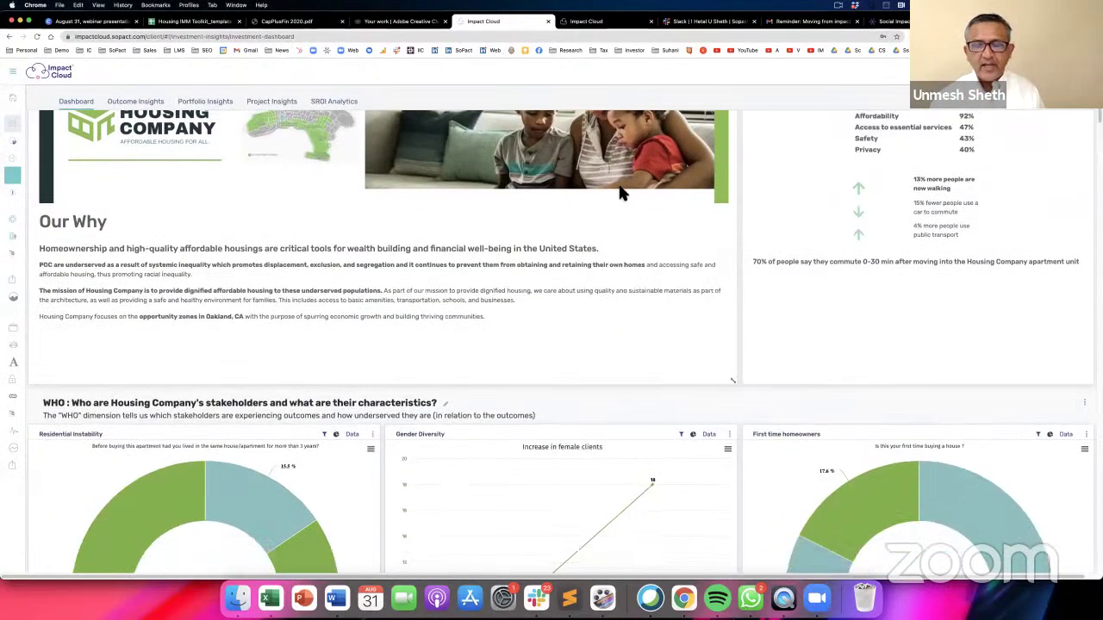
scroll(620, 193, "up", 6)
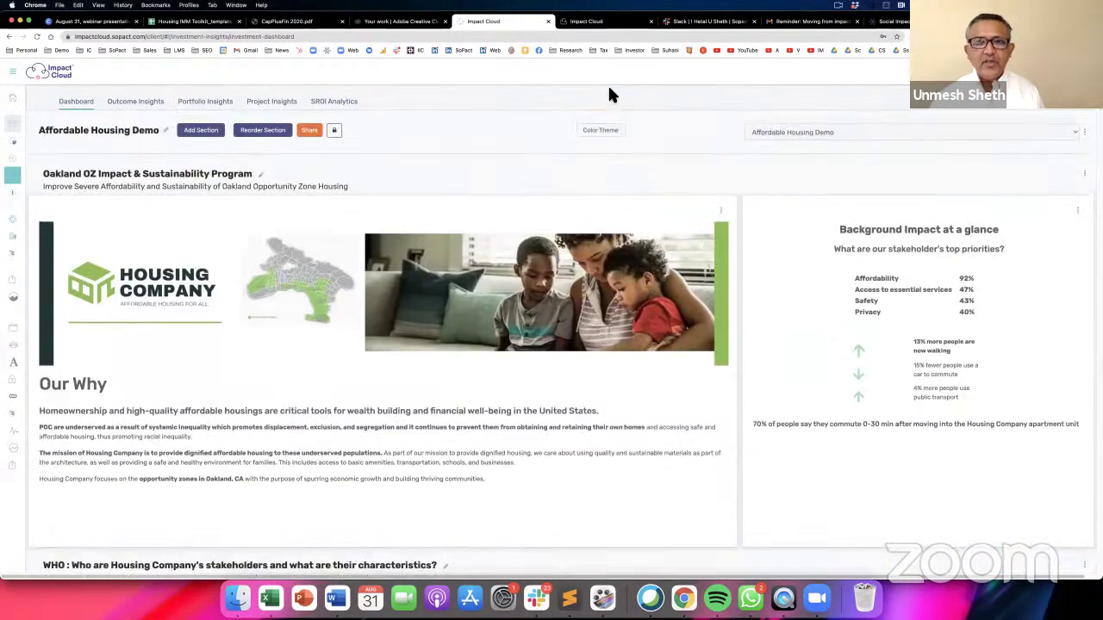
Step: Revisit the survey worksheet and compare it with the Impact Cloud dashboard's sections down to the HOW MUCH charts
left_click(201, 26)
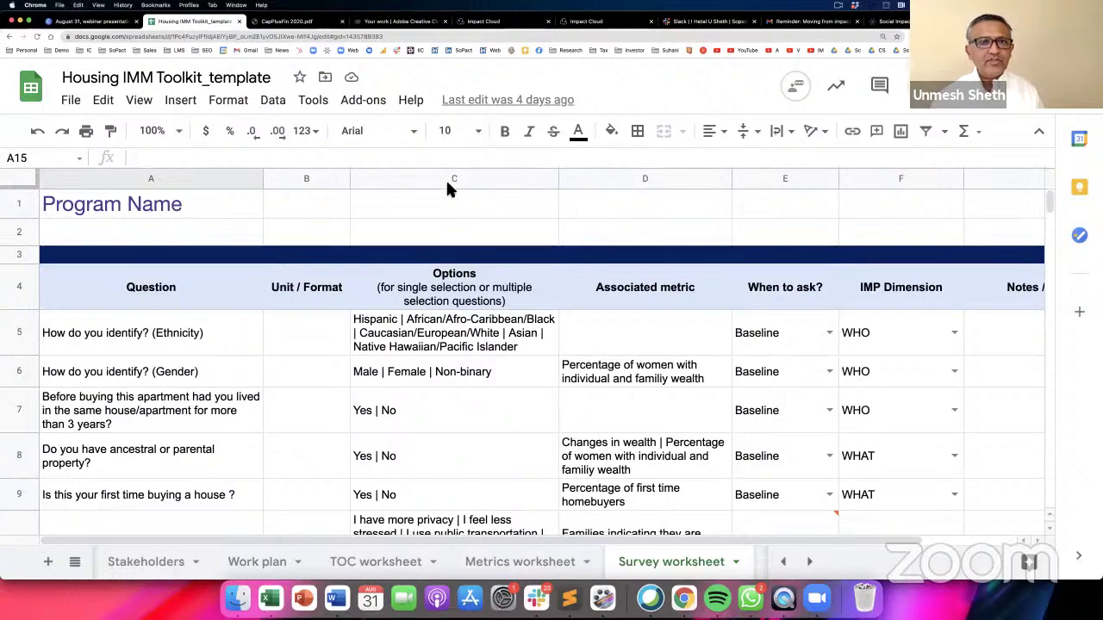
left_click(486, 22)
scroll(436, 205, "down", 3)
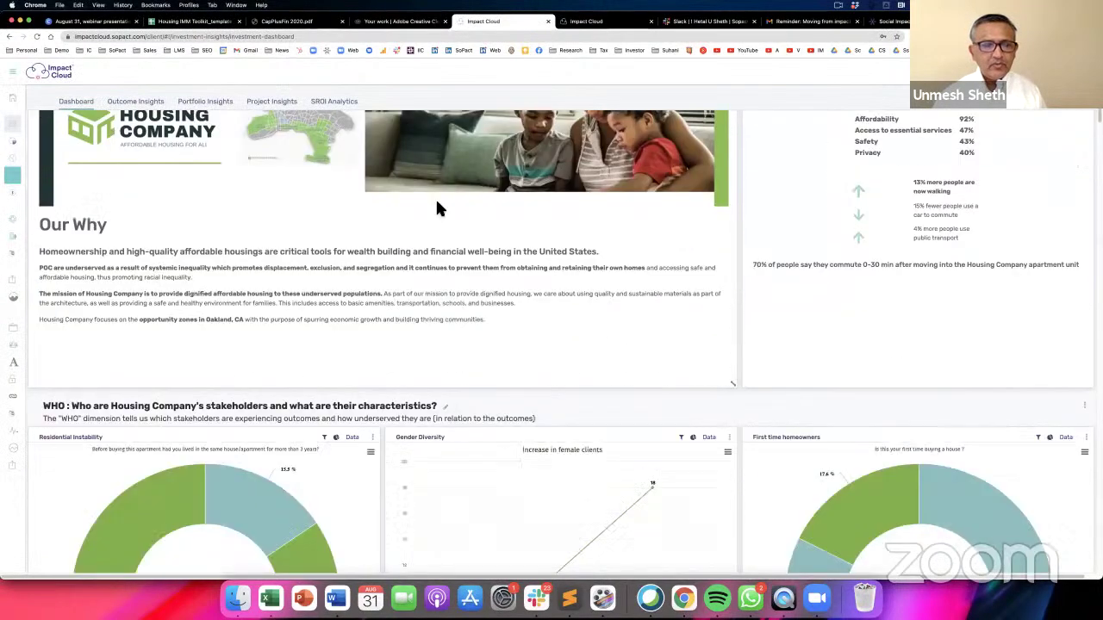
scroll(437, 206, "down", 20)
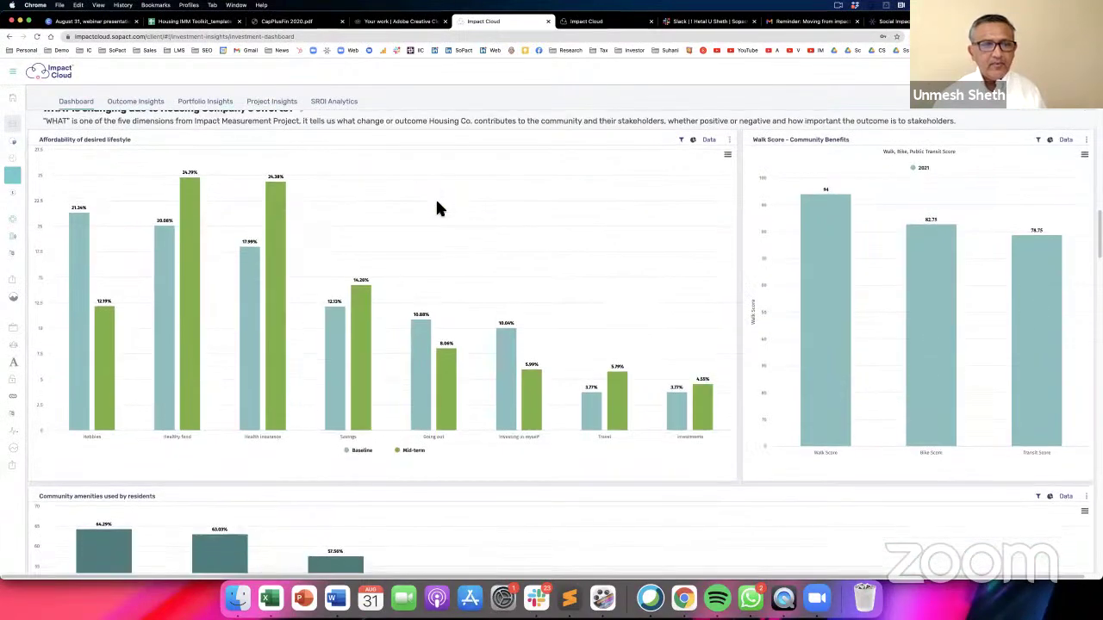
scroll(436, 208, "down", 10)
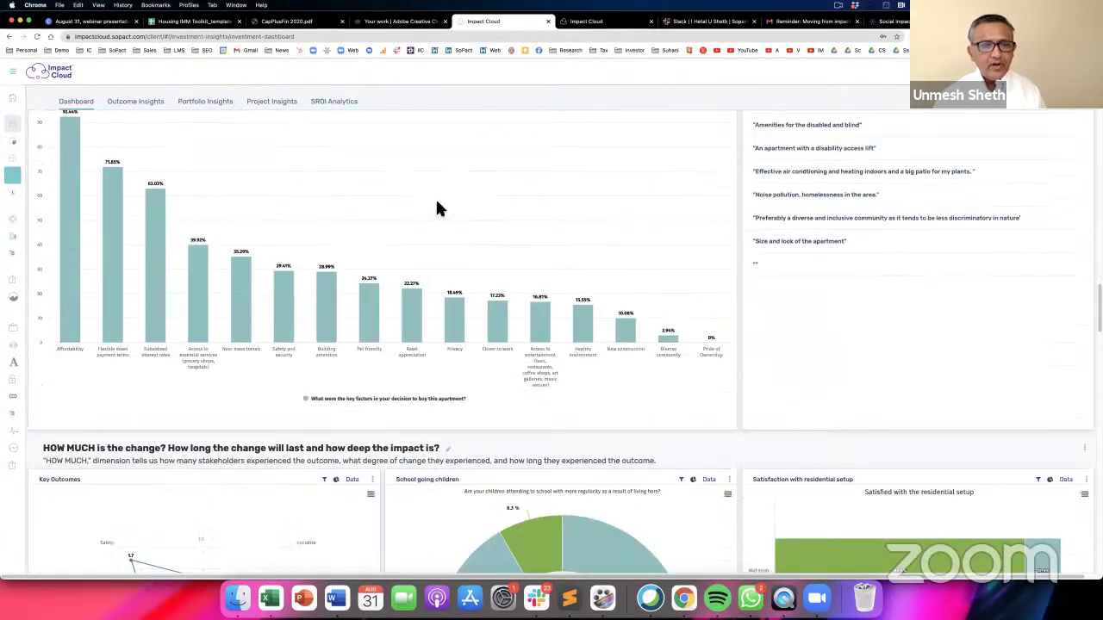
scroll(437, 209, "down", 5)
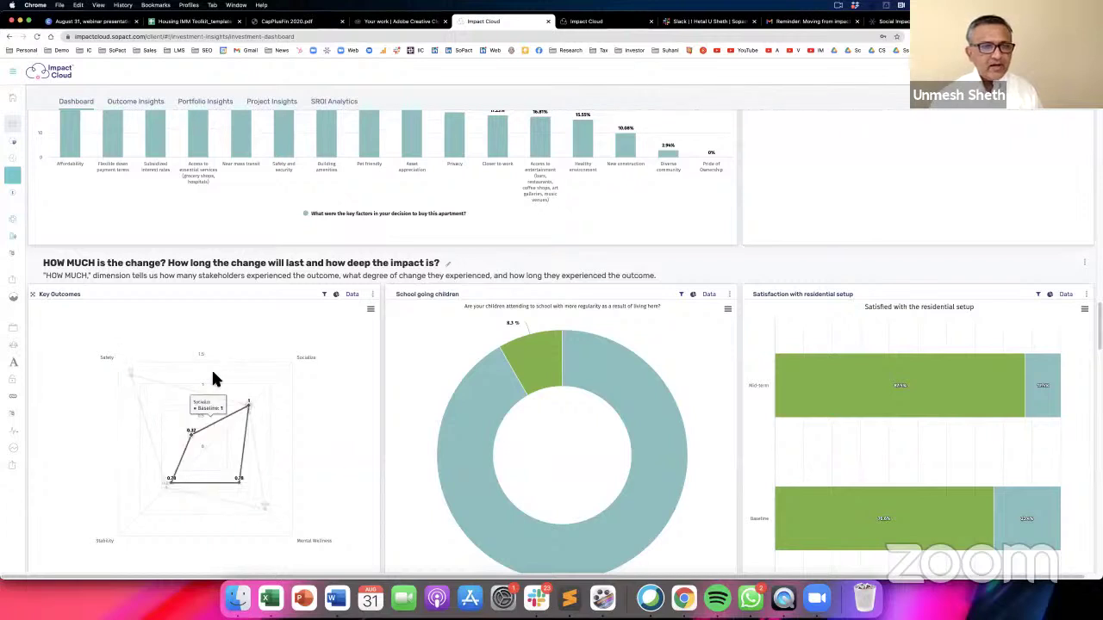
Step: Open the filter view of the Key Outcomes chart and filter its ethnicity question to Hispanic respondents
left_click(325, 294)
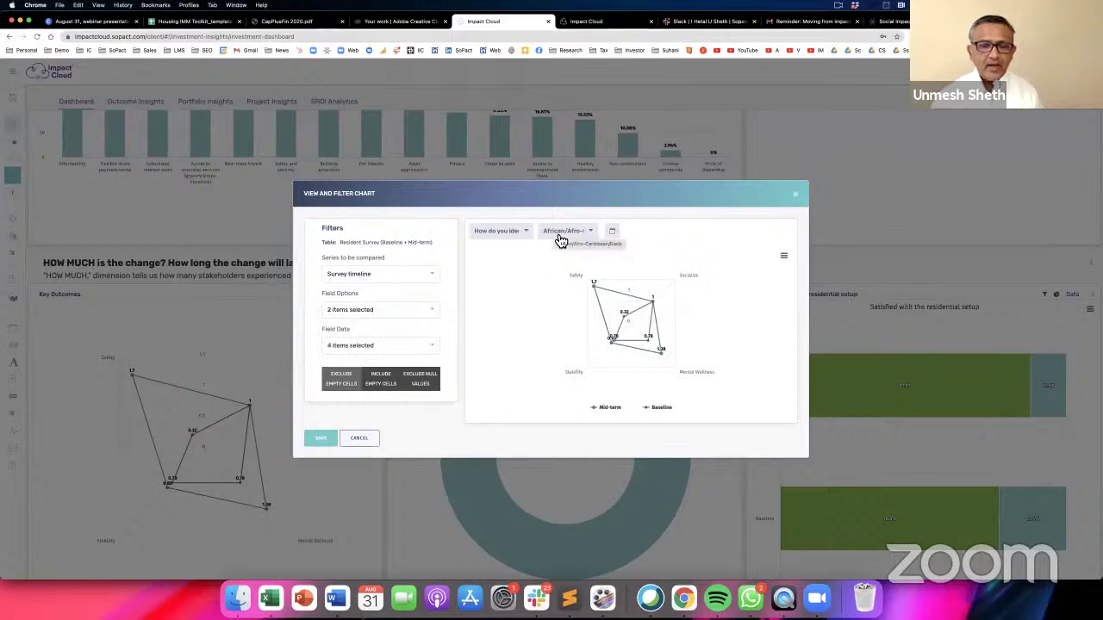
left_click(560, 234)
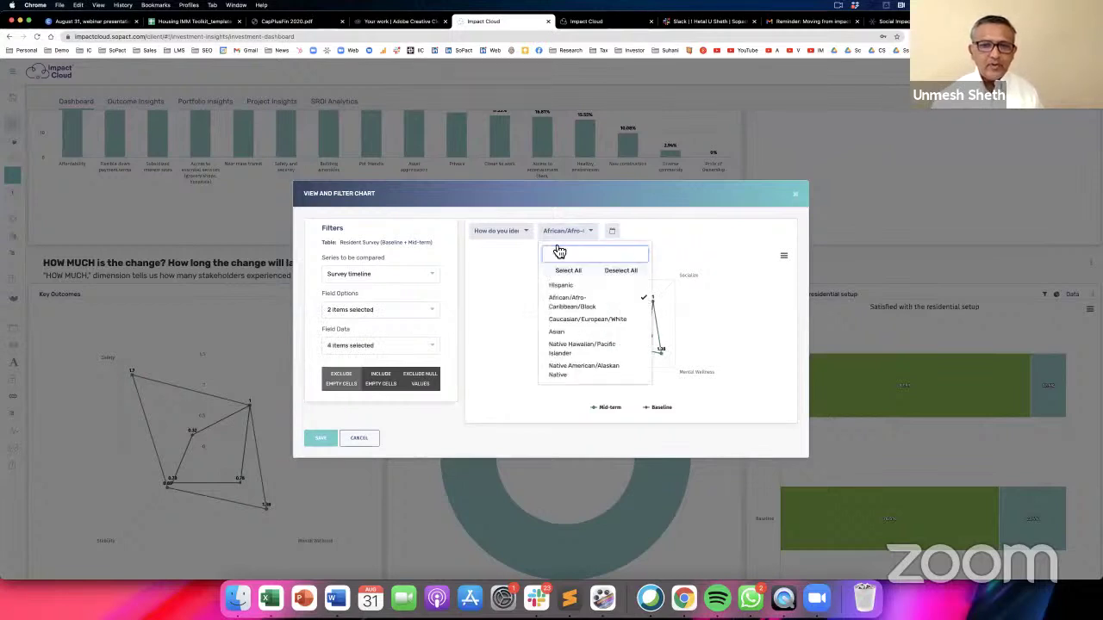
left_click(560, 288)
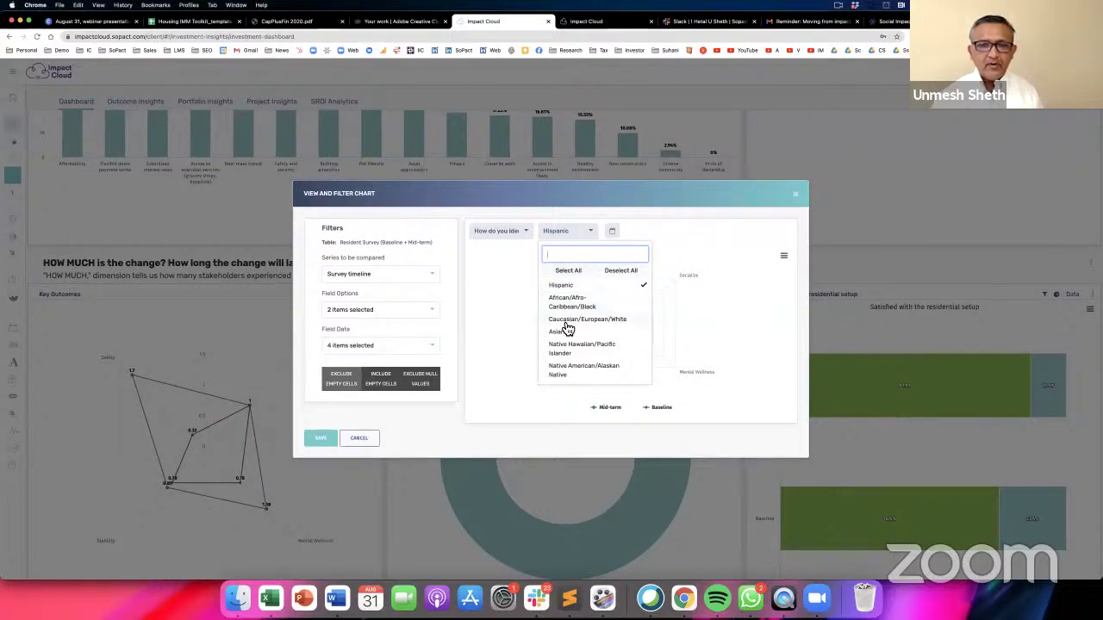
left_click(521, 285)
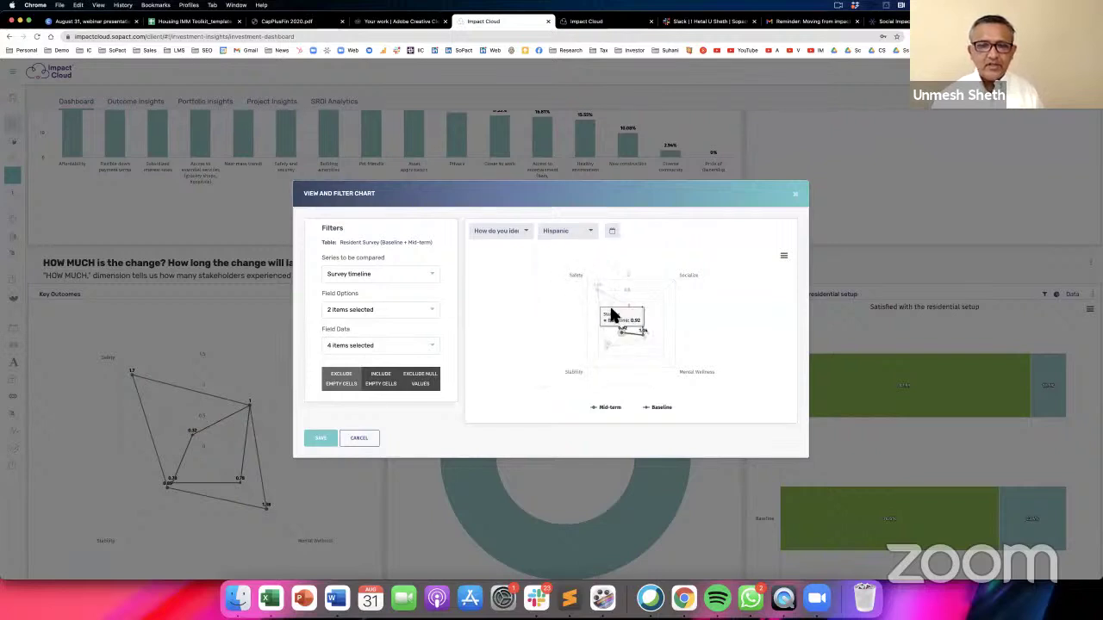
Step: Change the Key Outcomes ethnicity filter to Caucasian/European/White and close the chart's filter view
left_click(582, 231)
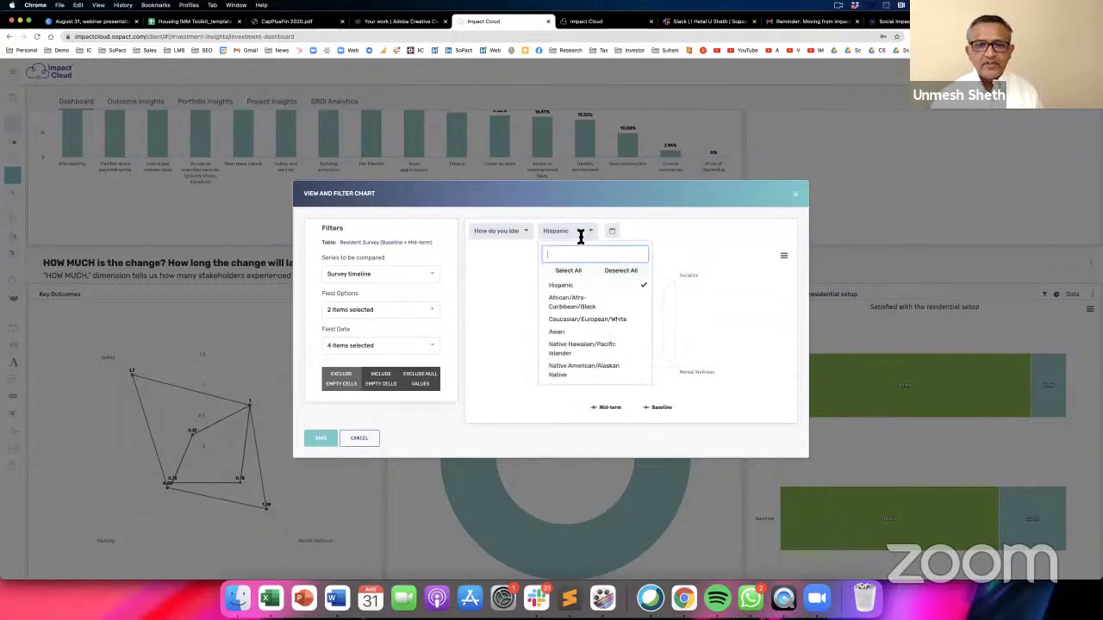
left_click(589, 320)
left_click(489, 294)
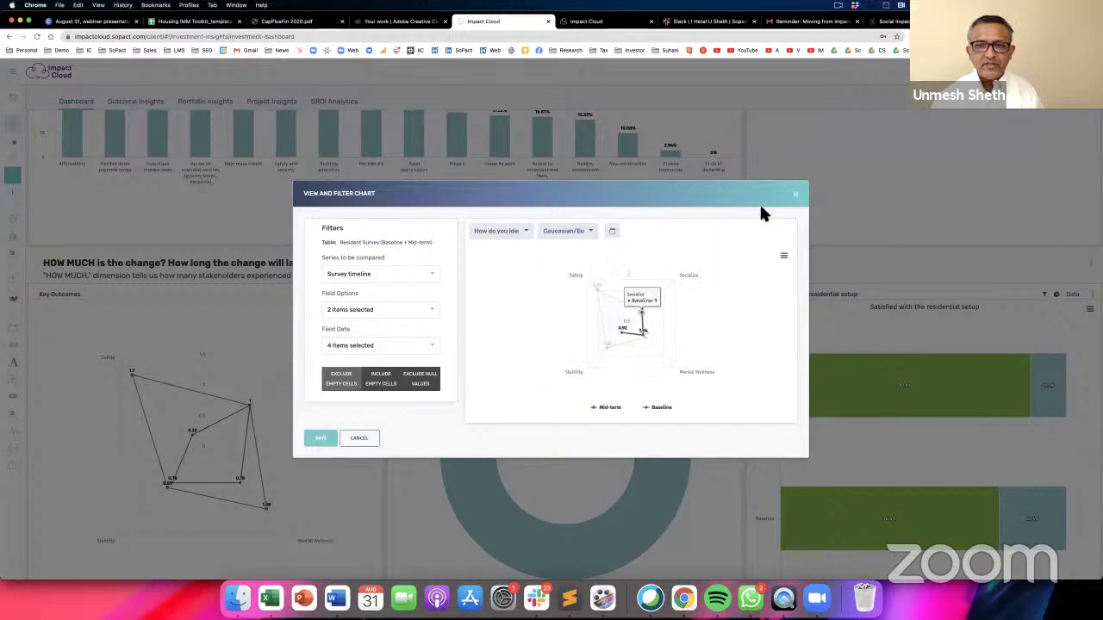
left_click(794, 195)
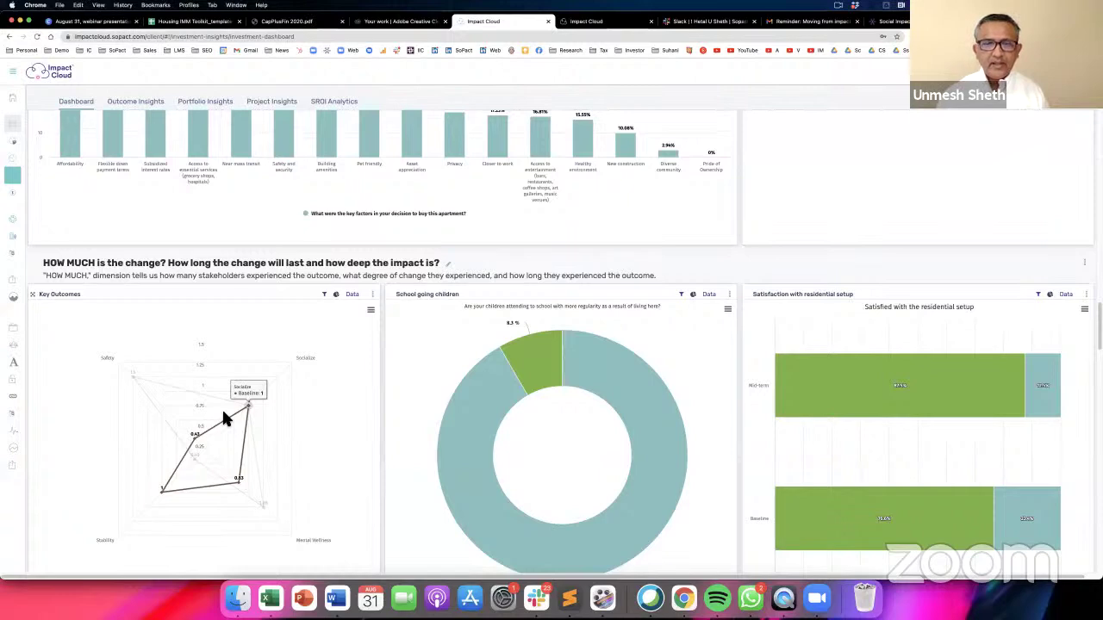
Step: Examine the remaining HOW MUCH charts and the reasons for dissatisfaction, and return to the beginning of the dashboard
scroll(223, 417, "down", 3)
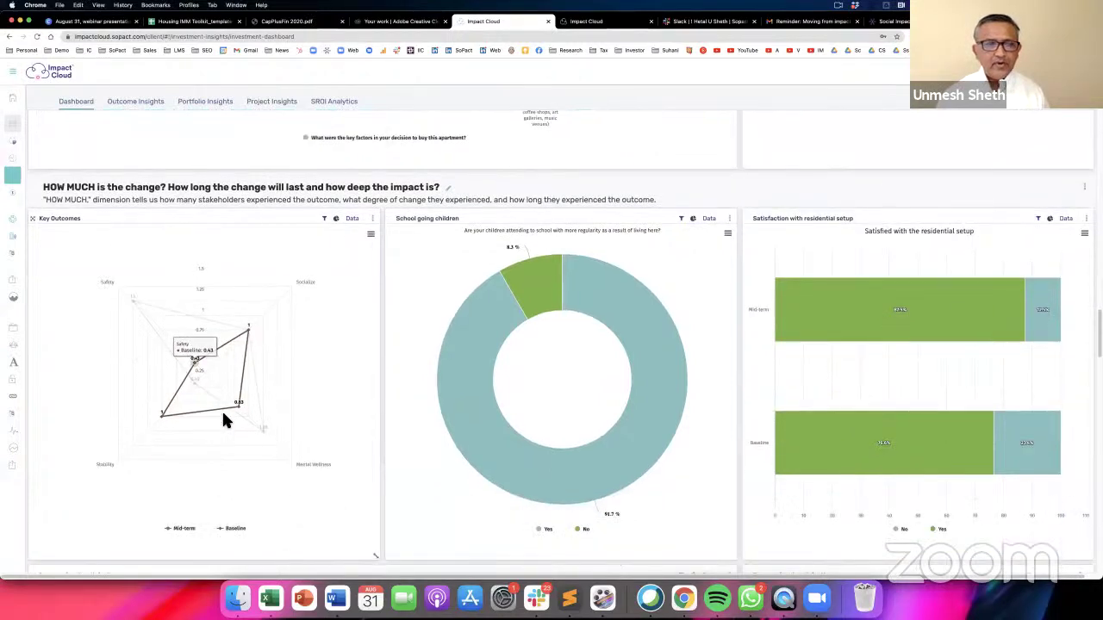
scroll(224, 420, "down", 5)
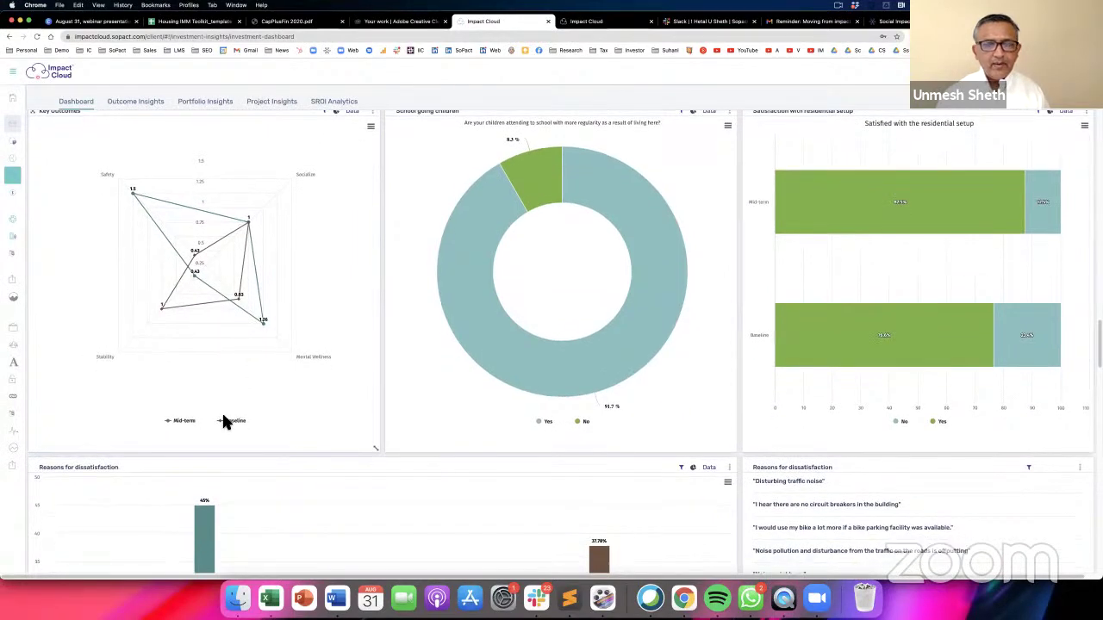
scroll(222, 418, "down", 7)
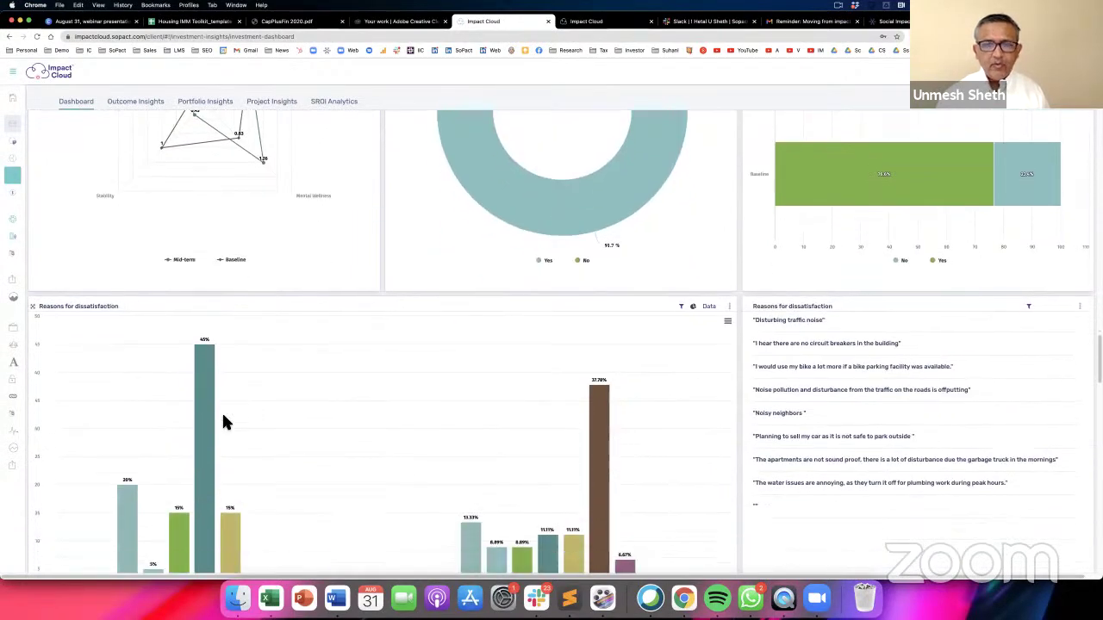
scroll(223, 420, "up", 20)
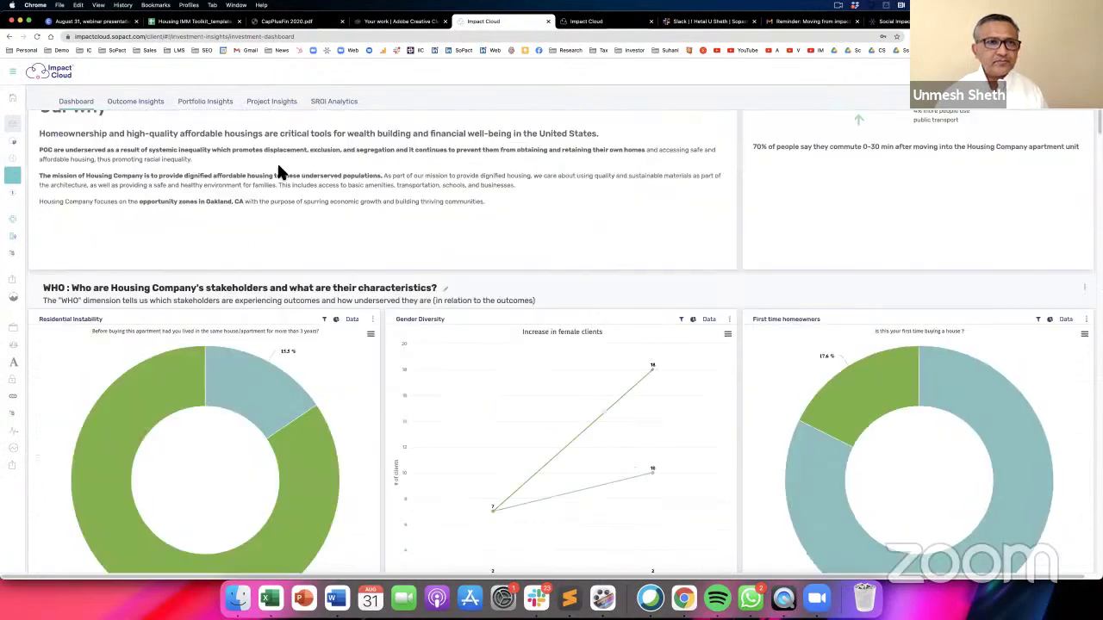
scroll(278, 172, "up", 3)
Step: Switch to the CapPlusFin 2020.pdf report and examine its WHO pages and the What page on homeowner expectations
left_click(301, 22)
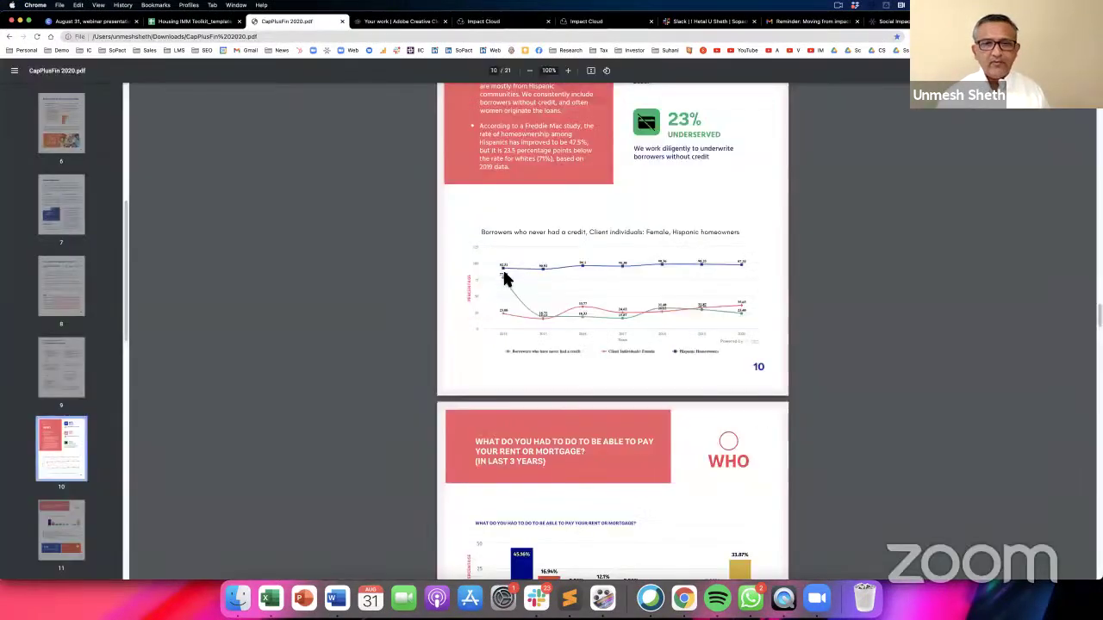
scroll(603, 288, "down", 5)
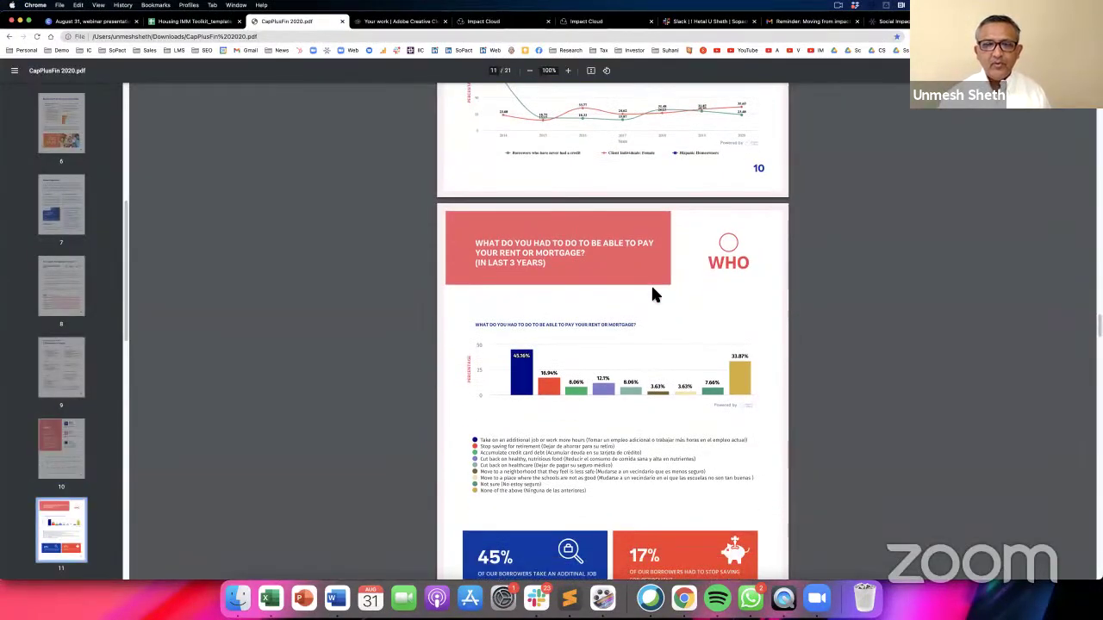
scroll(652, 294, "down", 7)
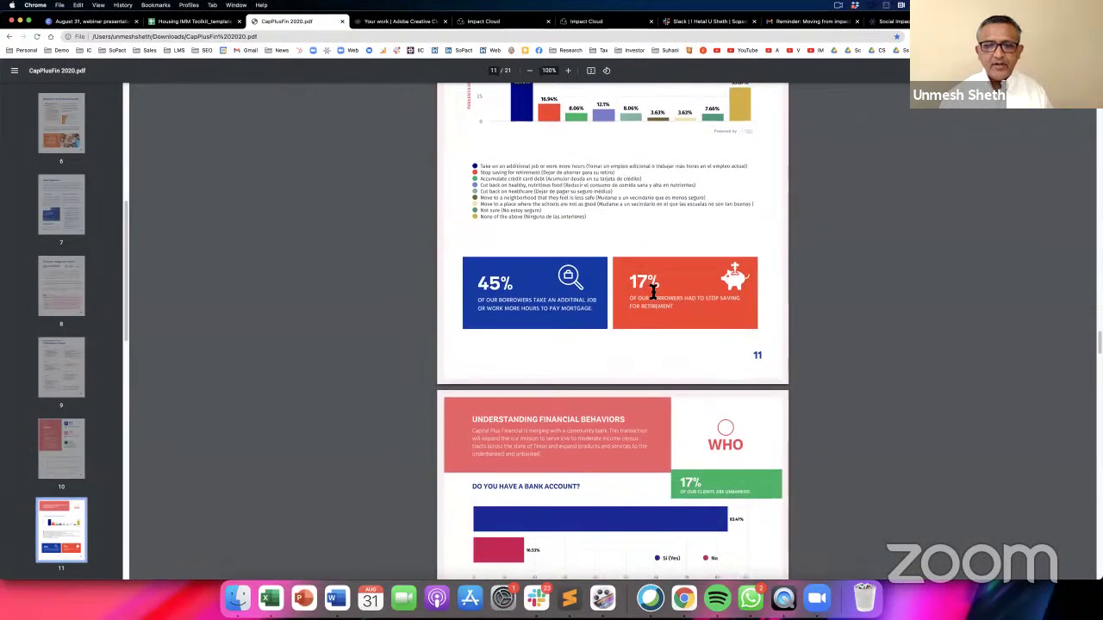
scroll(652, 295, "down", 14)
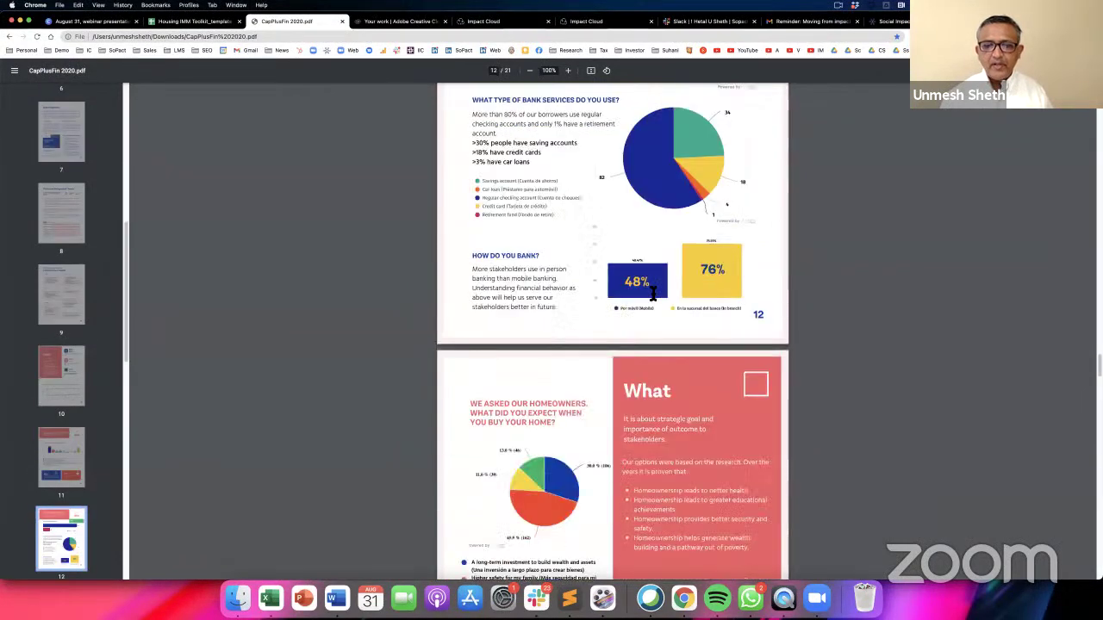
scroll(652, 295, "down", 5)
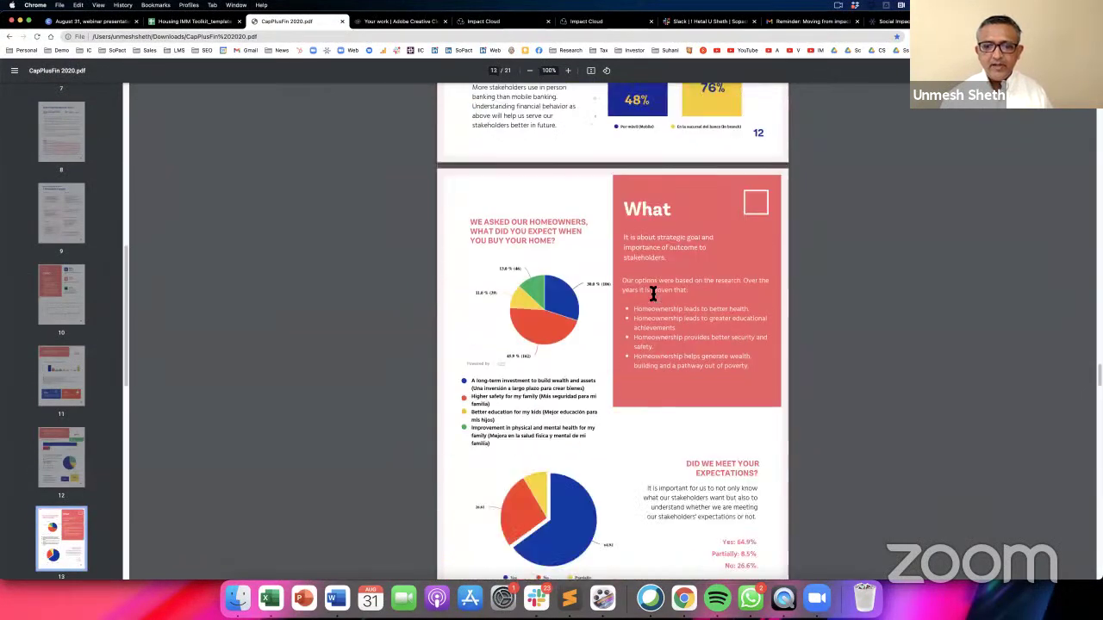
scroll(652, 295, "down", 2)
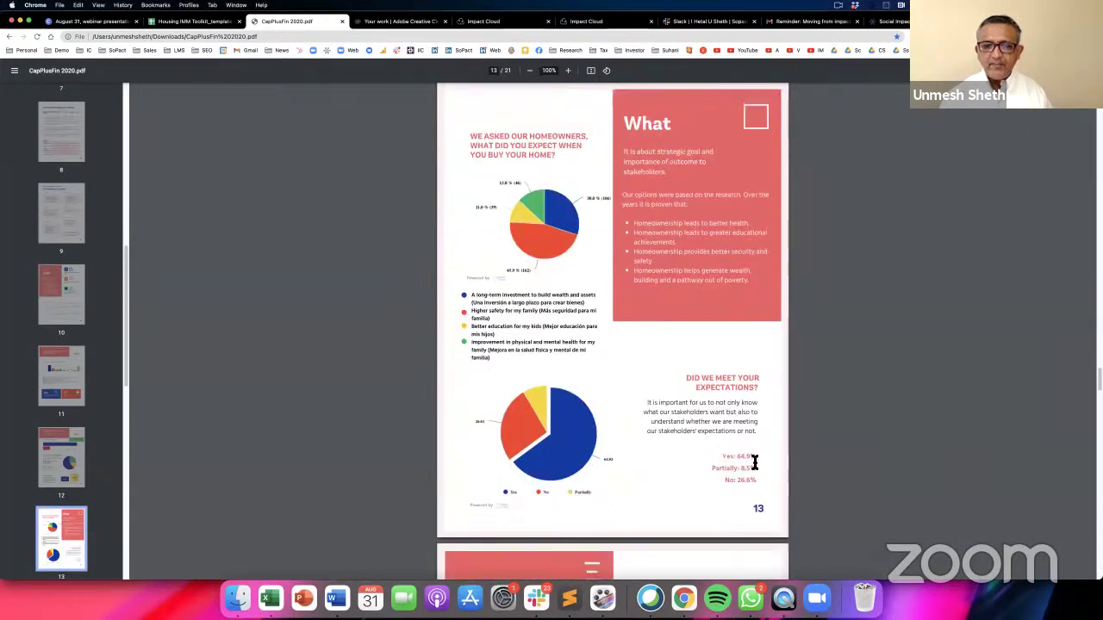
scroll(686, 465, "down", 1)
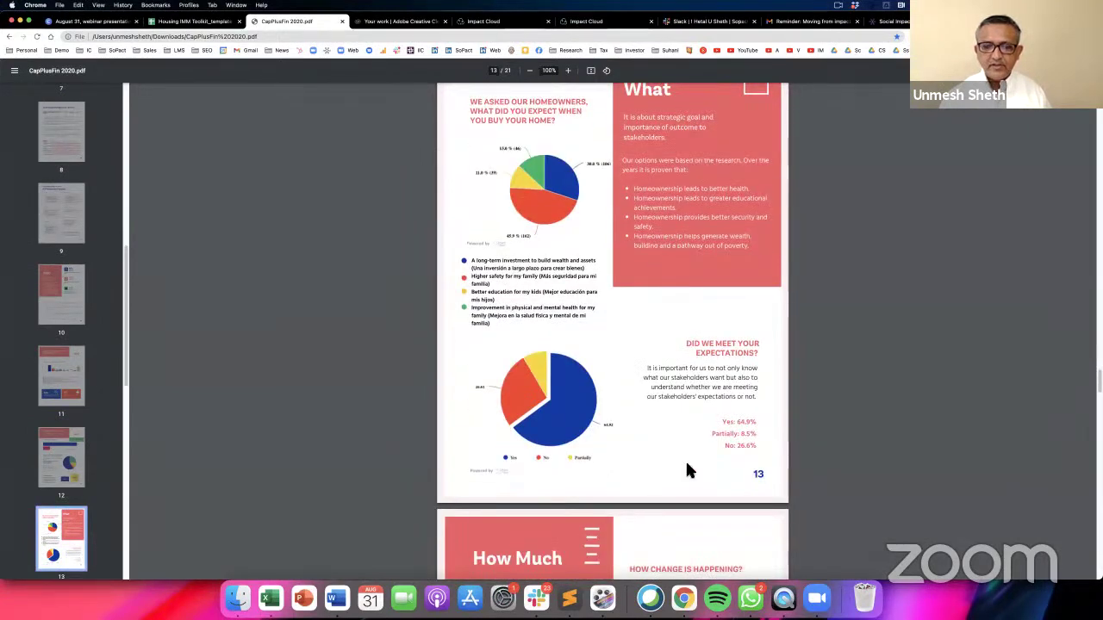
Step: Examine the report's How Much pages and continue to the Contribution page with the Sustainable Development Goals
scroll(686, 465, "down", 4)
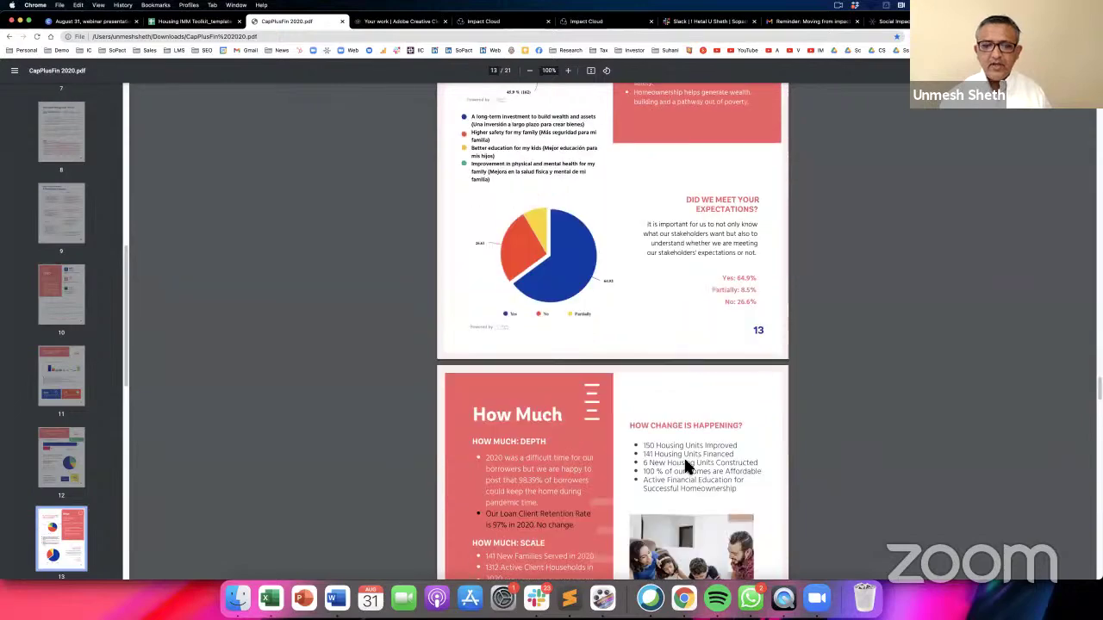
scroll(686, 466, "down", 7)
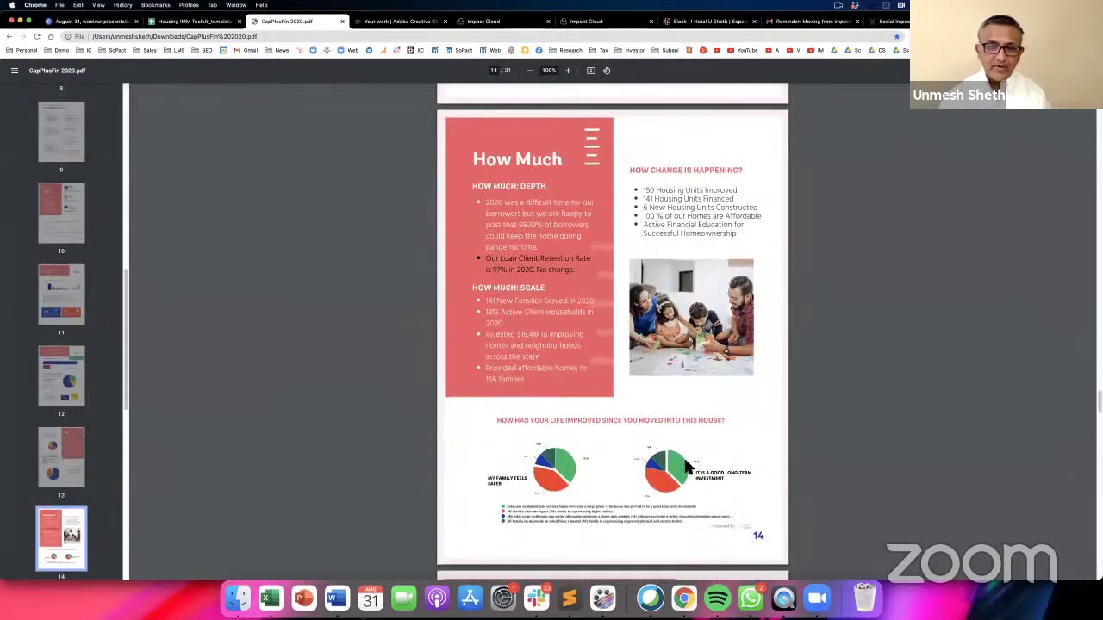
scroll(686, 466, "down", 4)
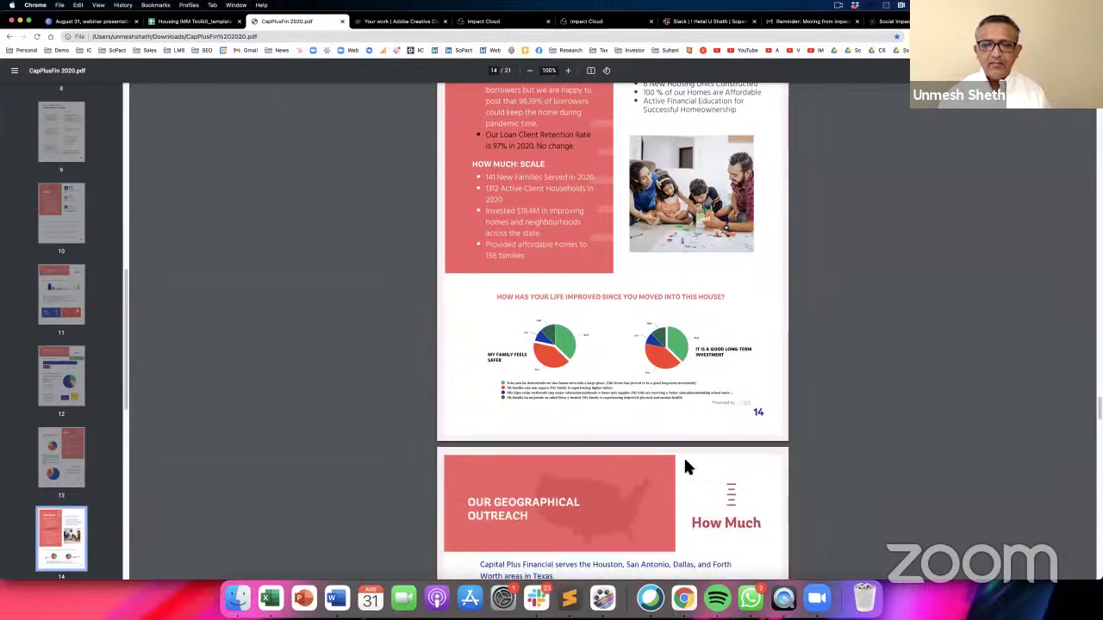
scroll(686, 466, "down", 8)
scroll(687, 466, "down", 15)
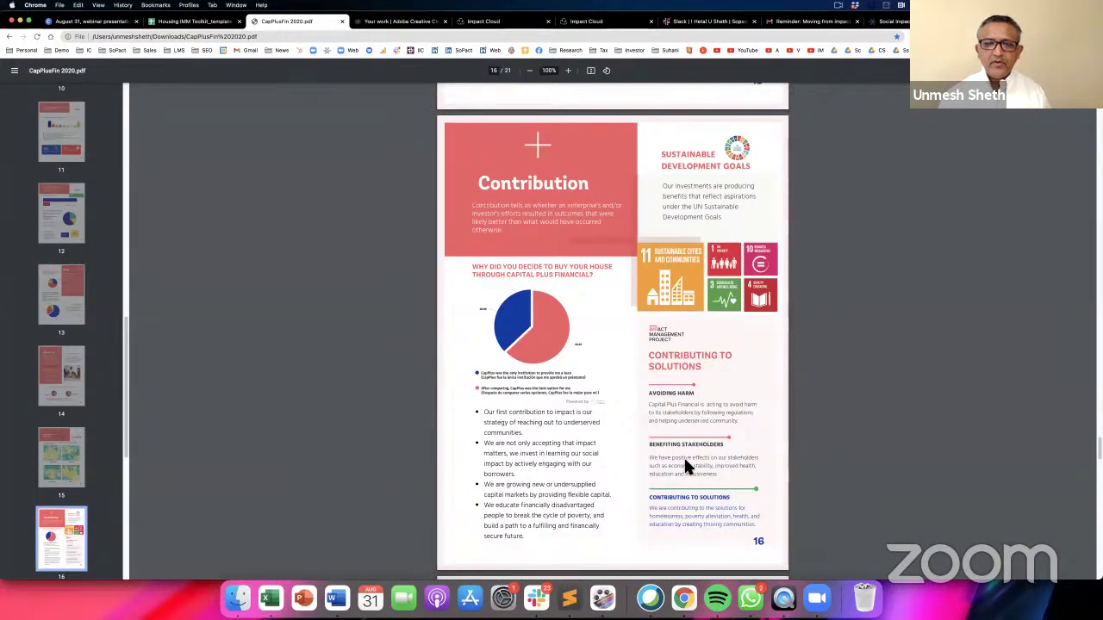
Step: Examine the rest of the report's Contribution page, the Risk page on COVID-19 and the From the Field testimonials
scroll(685, 466, "down", 4)
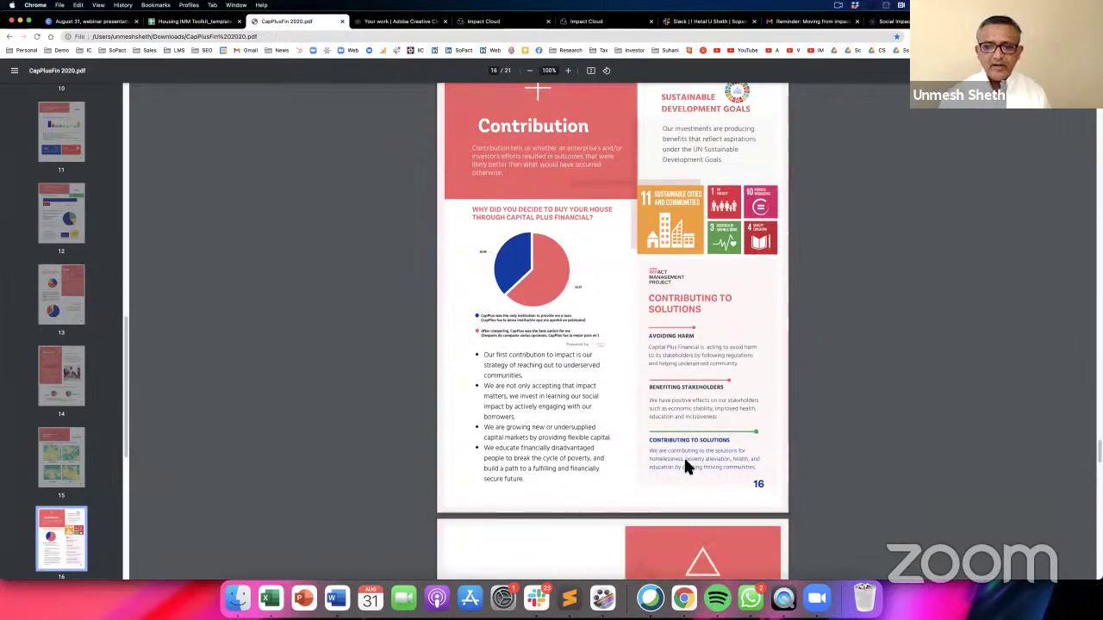
scroll(685, 466, "down", 20)
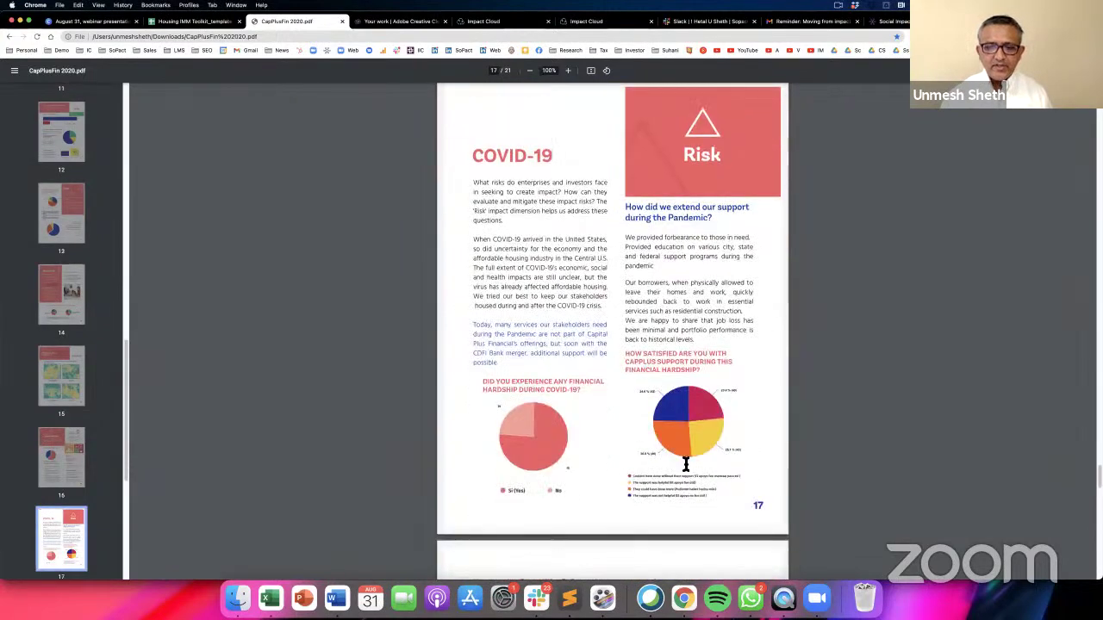
scroll(685, 466, "down", 4)
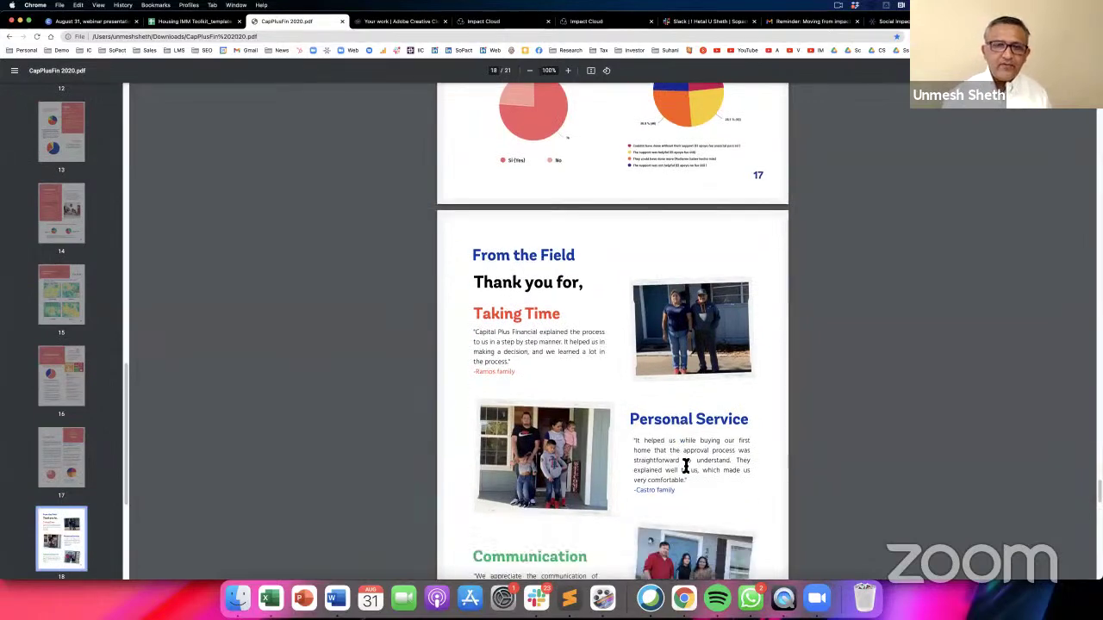
scroll(685, 466, "down", 1)
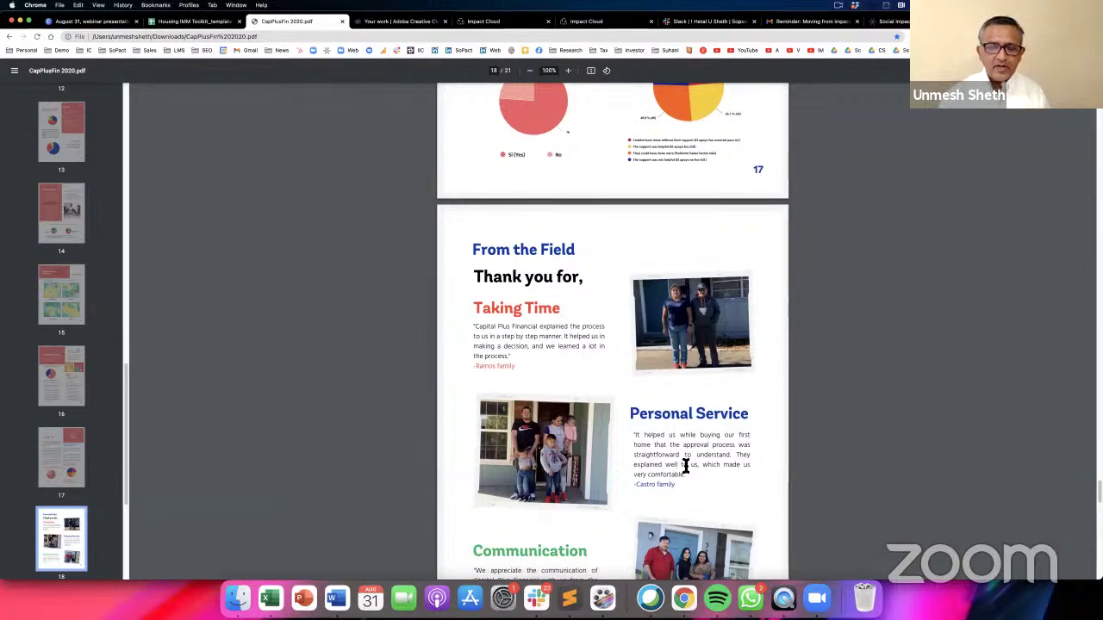
scroll(685, 466, "up", 1)
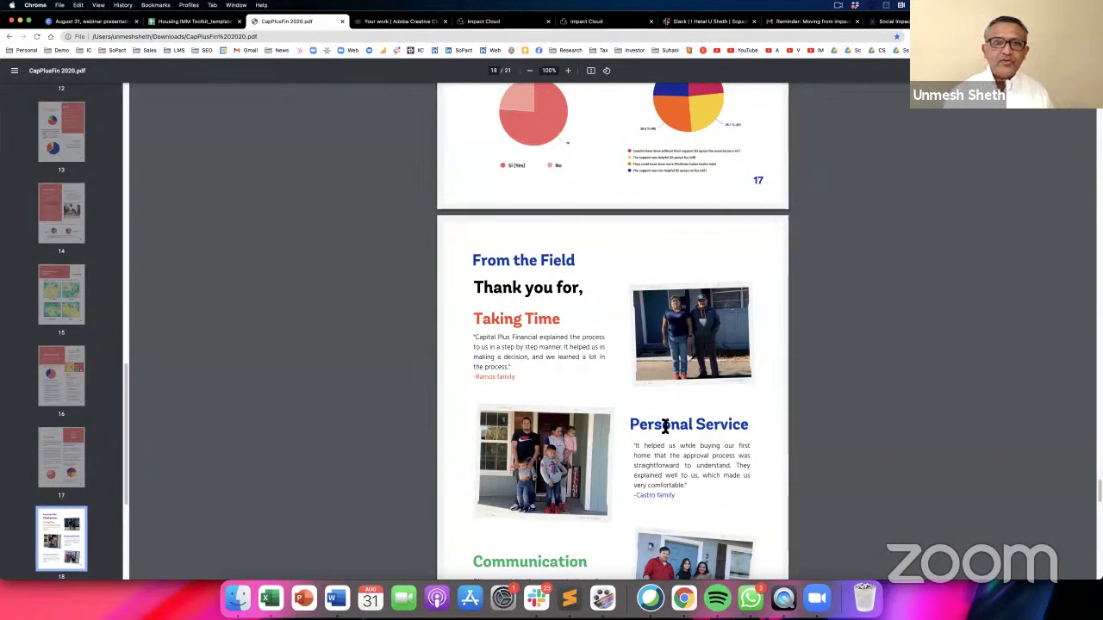
Step: Go back through the report's earlier sections to page 9 and examine the 5 Dimensions of Impact overview
scroll(665, 425, "up", 20)
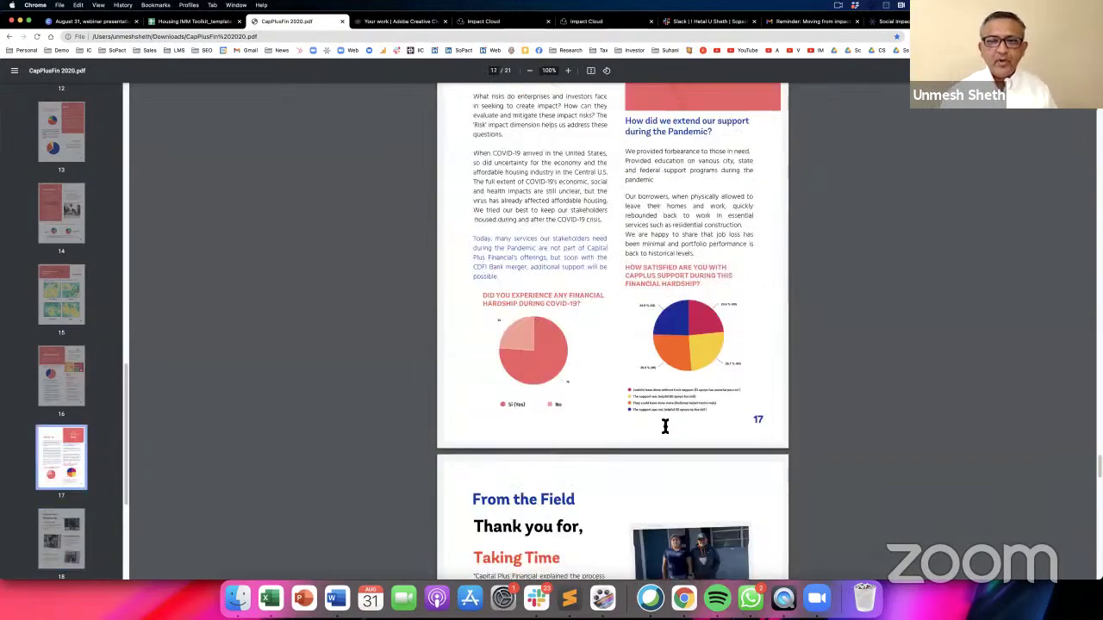
scroll(665, 425, "up", 15)
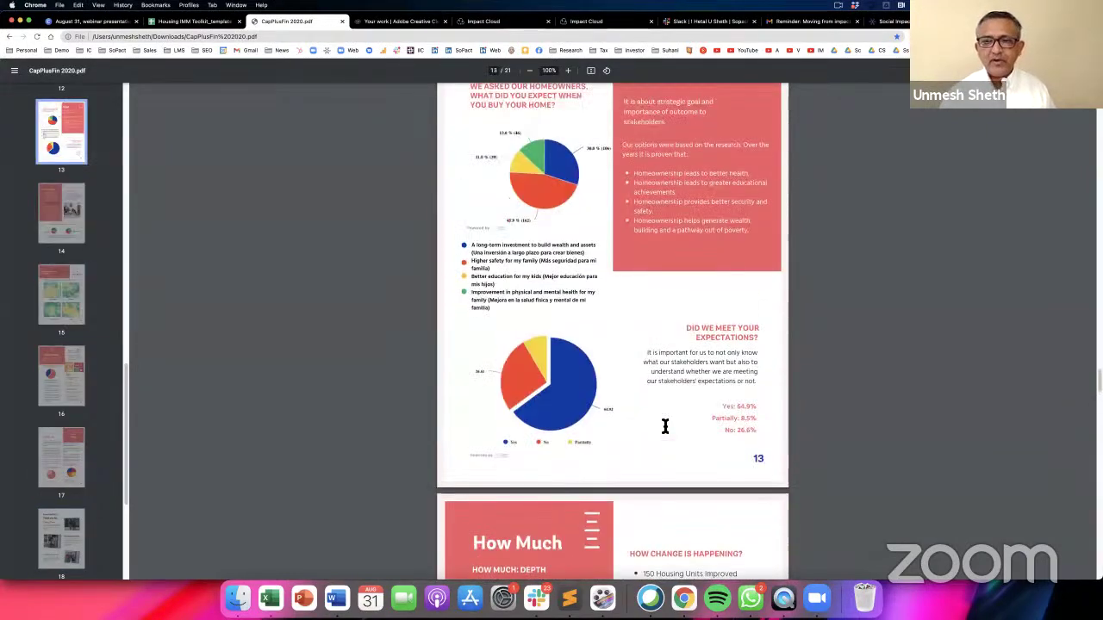
scroll(665, 426, "up", 10)
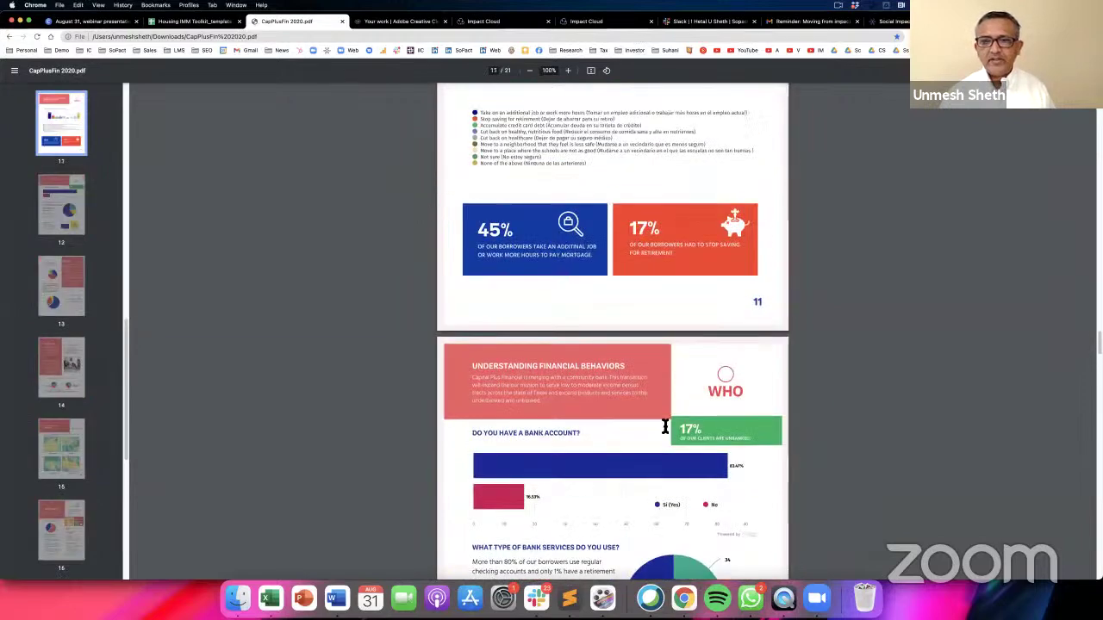
scroll(665, 426, "up", 5)
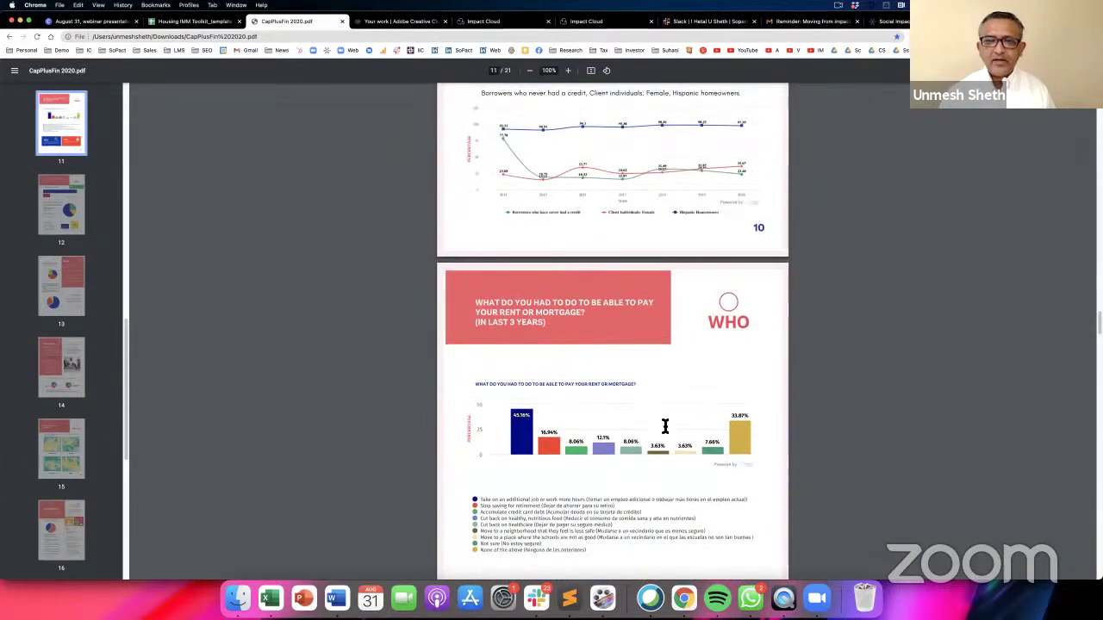
scroll(665, 428, "up", 2)
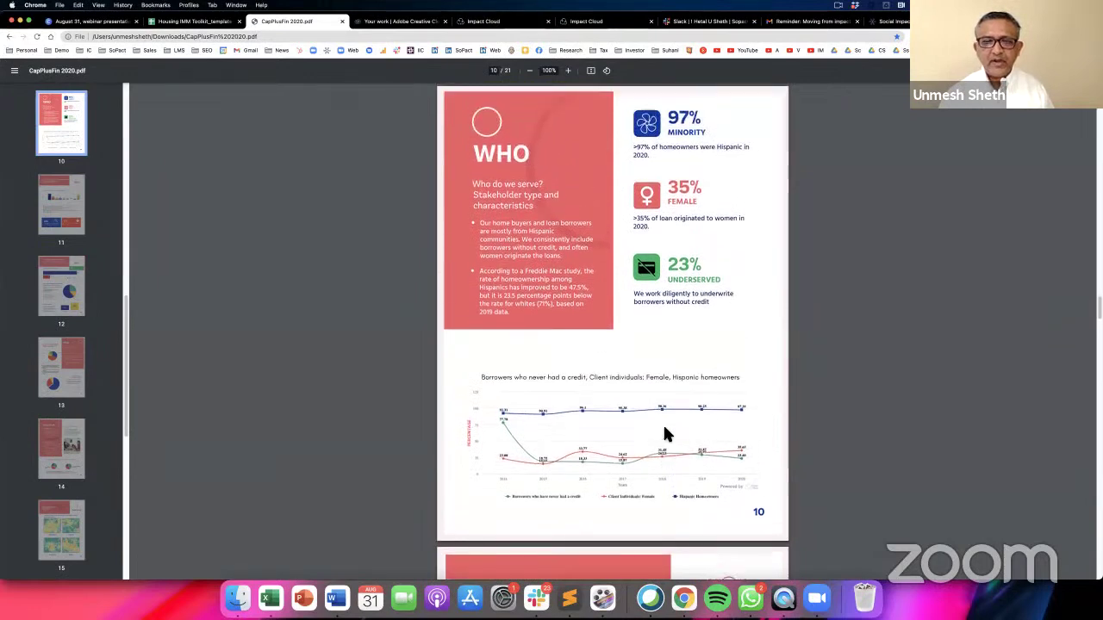
scroll(665, 434, "up", 1)
scroll(665, 435, "up", 5)
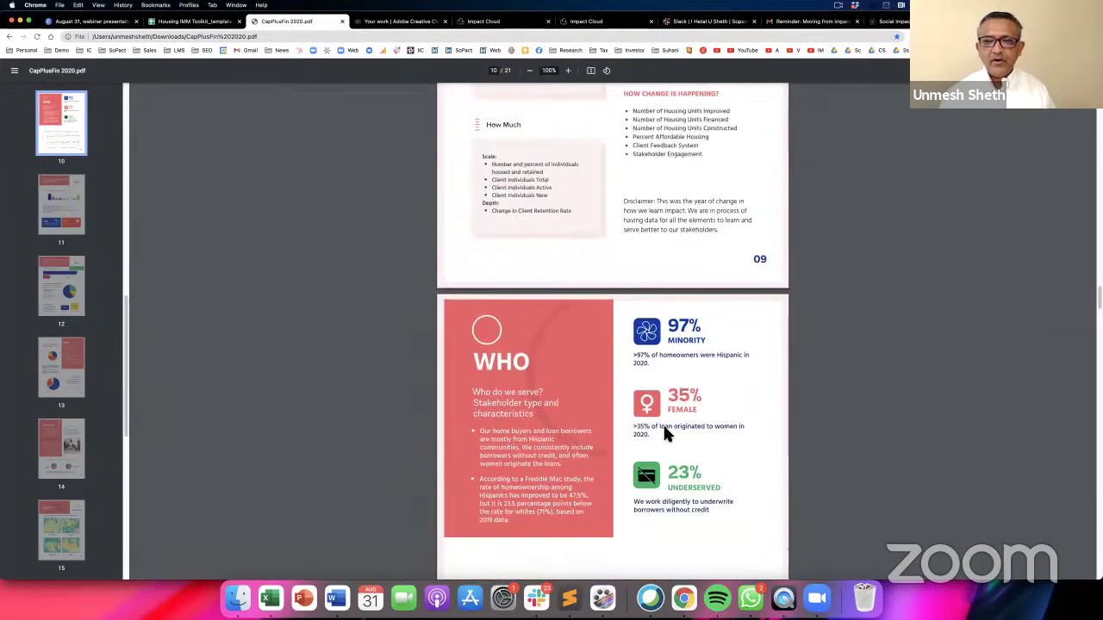
scroll(665, 435, "up", 3)
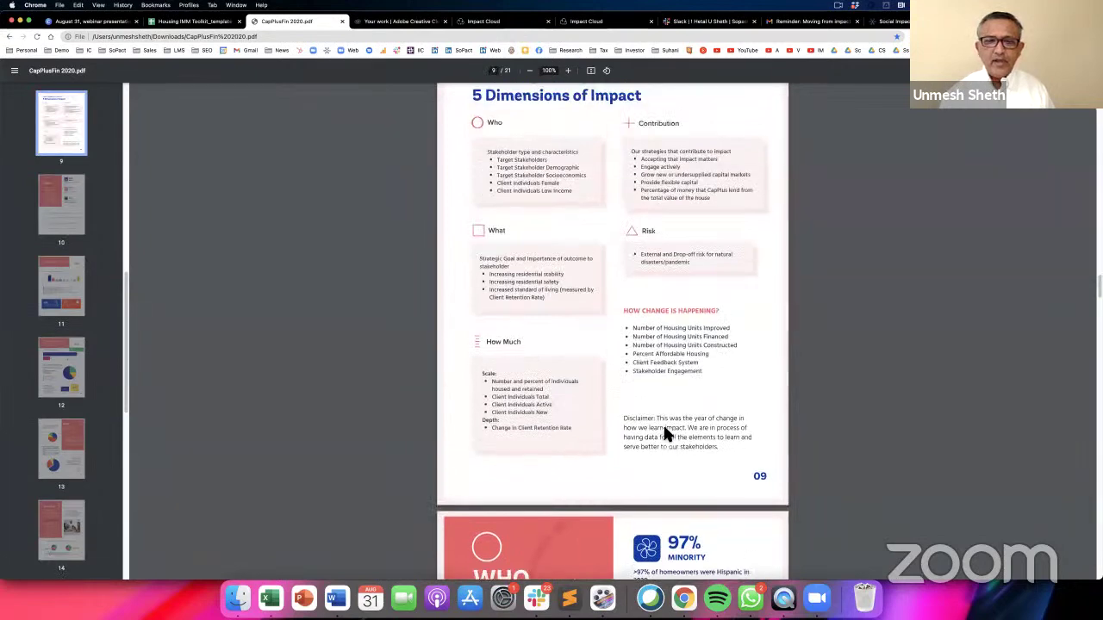
scroll(438, 268, "up", 1)
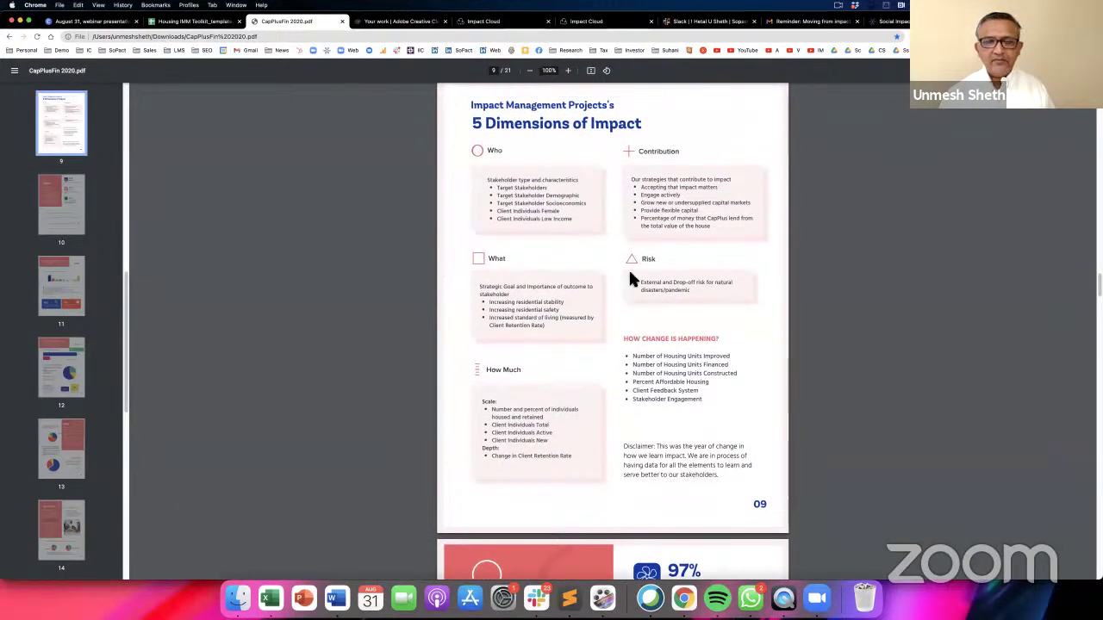
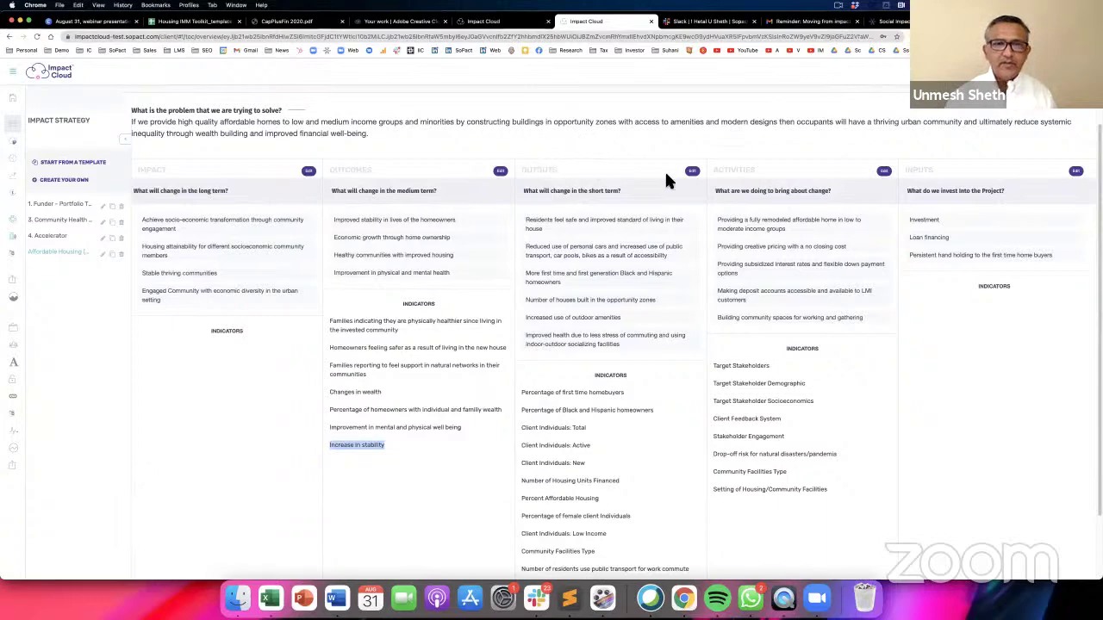
Step: Review the public-link and specific-email sharing options for the Affordable Housing (Opportunity Zones) strategy and close them without sharing
scroll(982, 155, "up", 2)
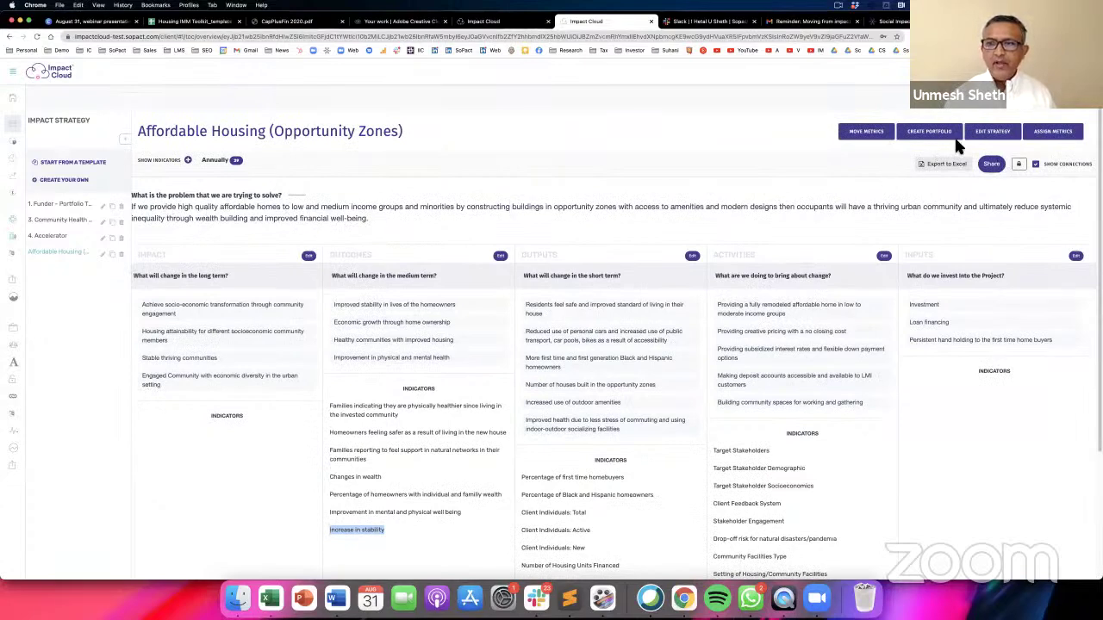
left_click(992, 166)
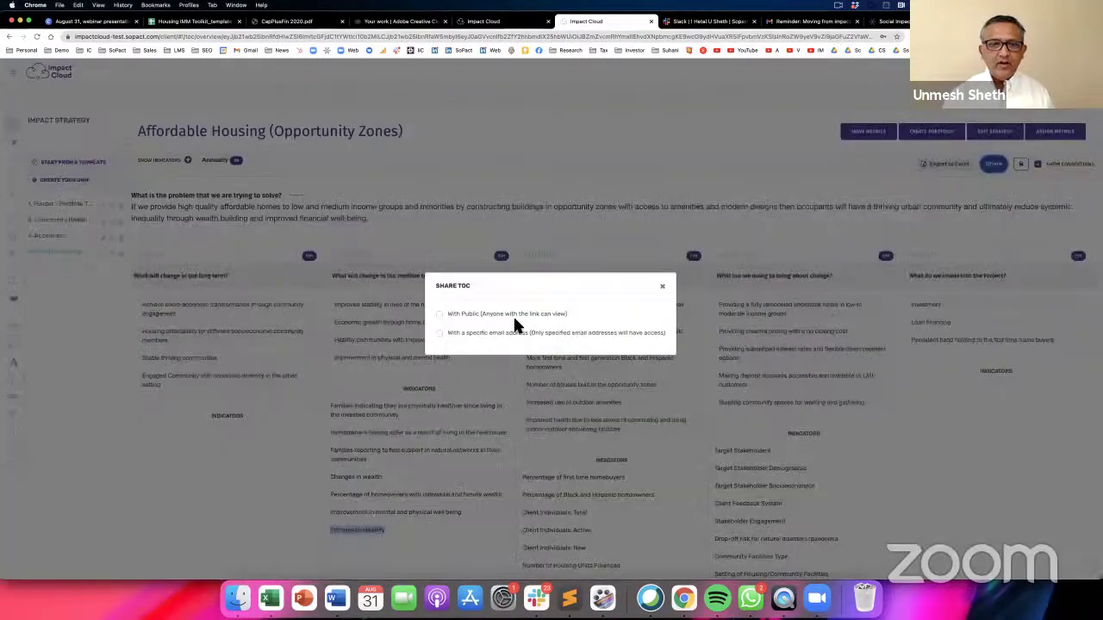
left_click(480, 330)
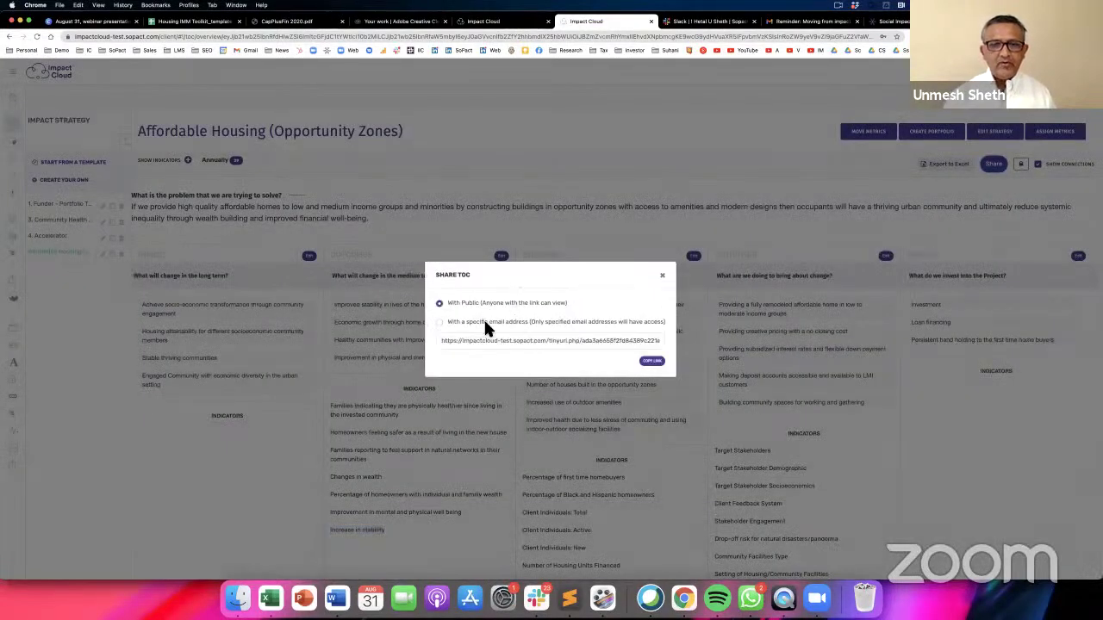
left_click(483, 322)
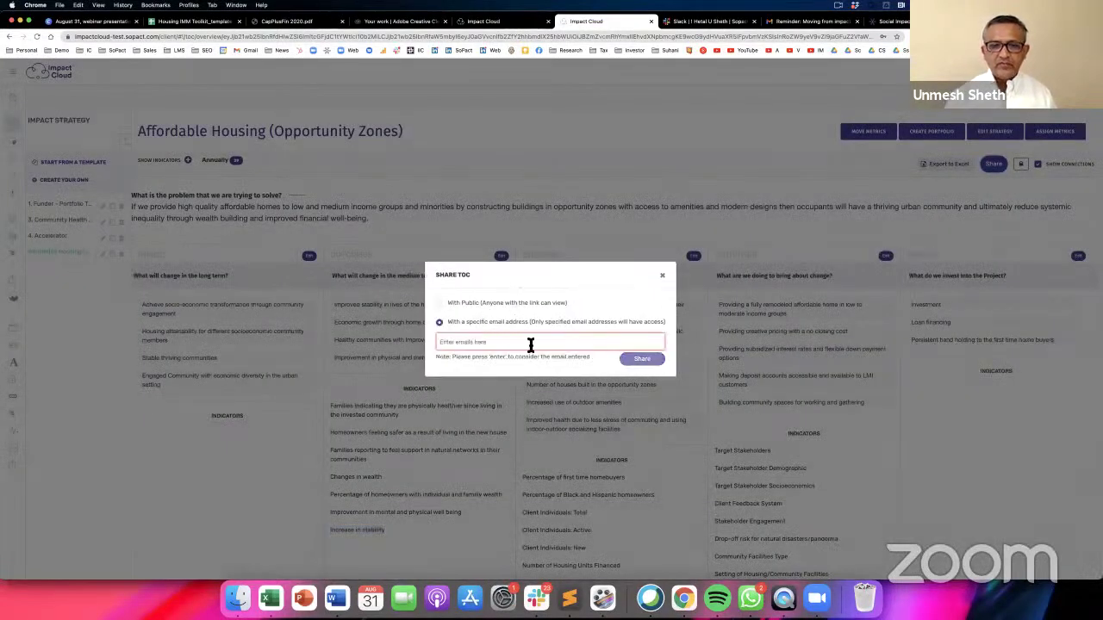
left_click(663, 277)
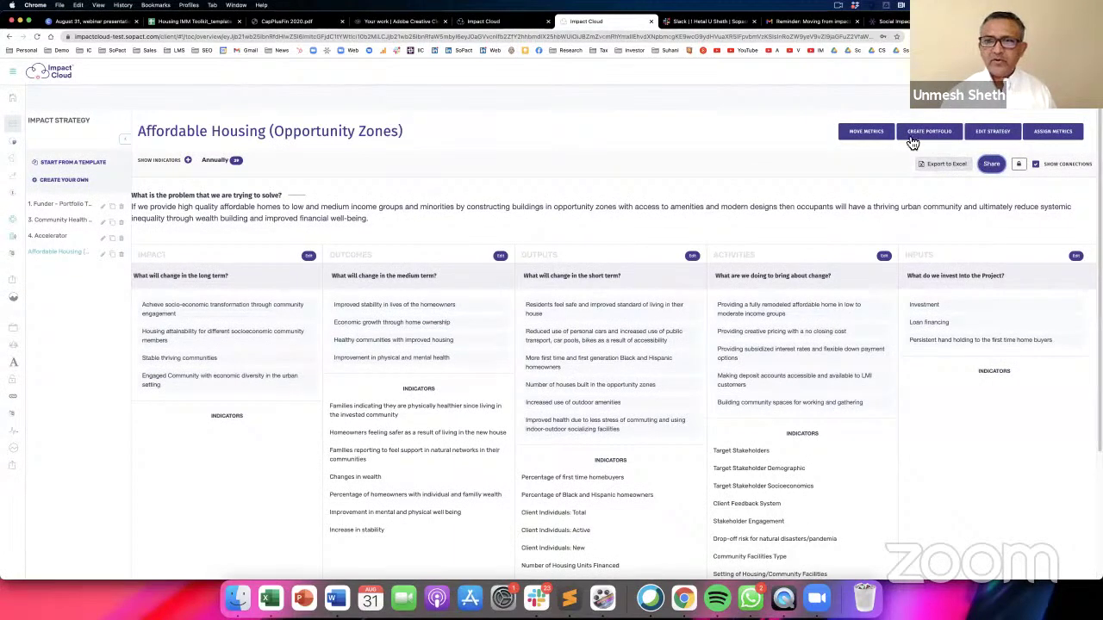
Step: Open the Affordable Housing strategy for editing, review its stages from Impact Statement through Outputs, and return to Outcomes
left_click(982, 136)
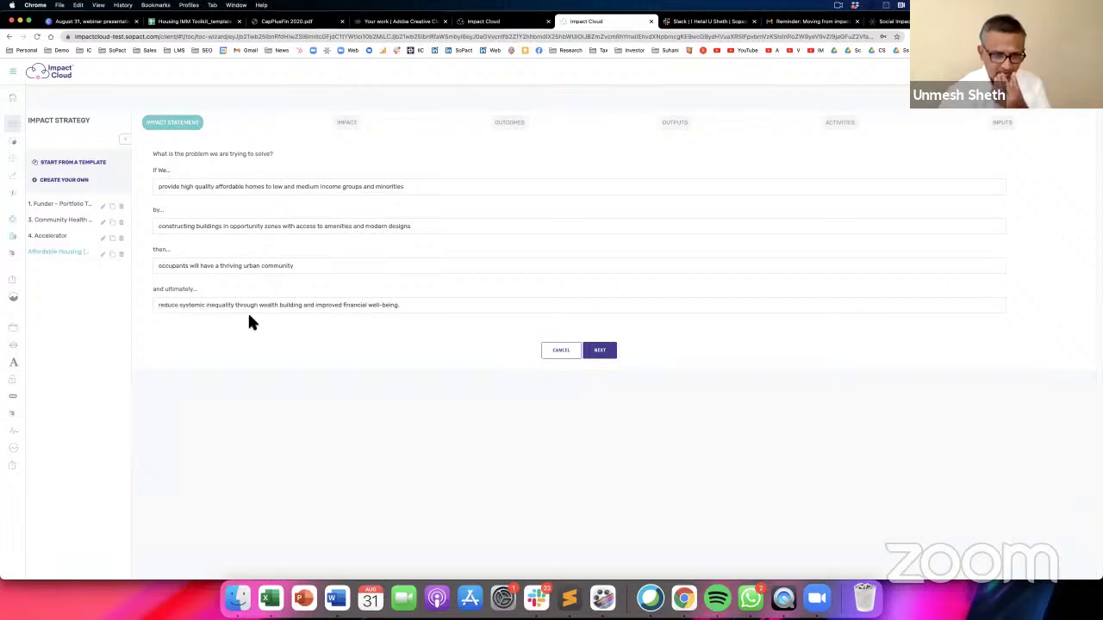
left_click(603, 352)
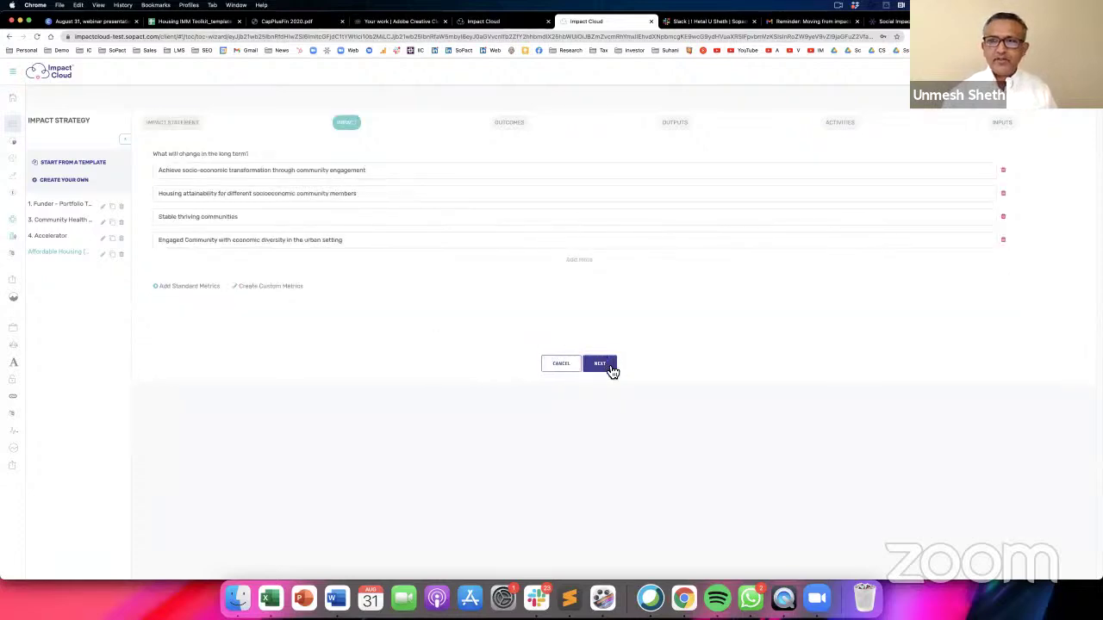
left_click(609, 367)
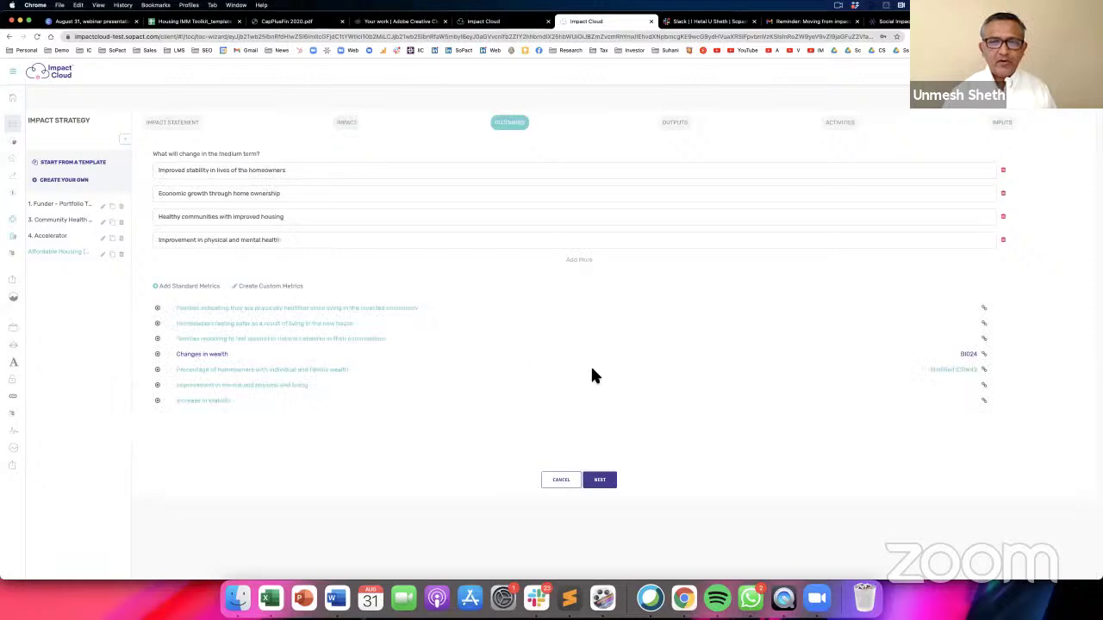
left_click(609, 482)
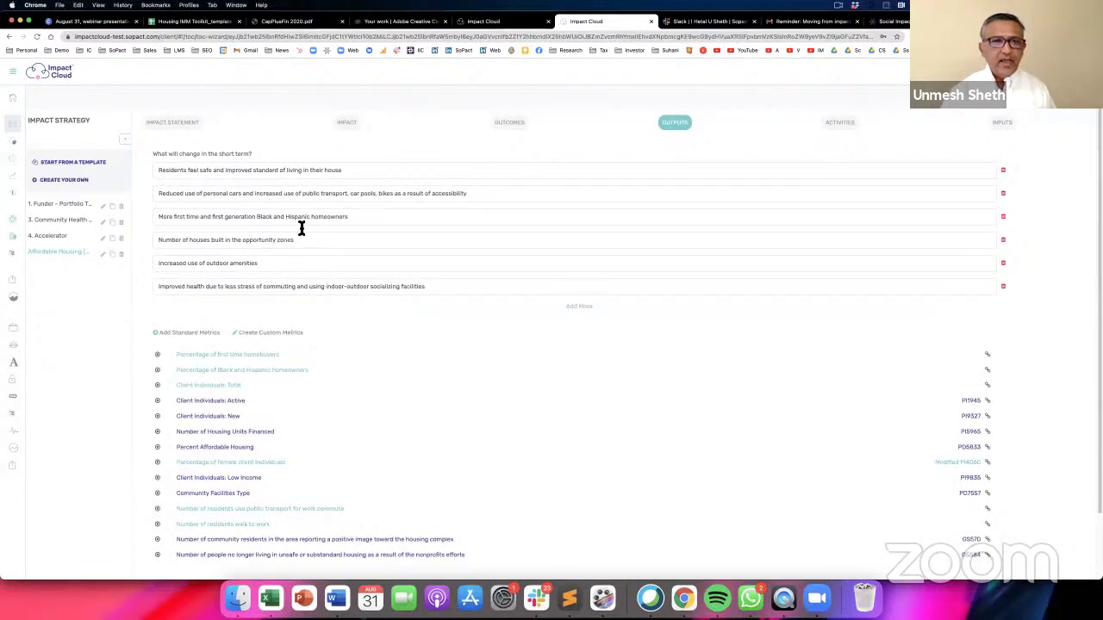
left_click(509, 122)
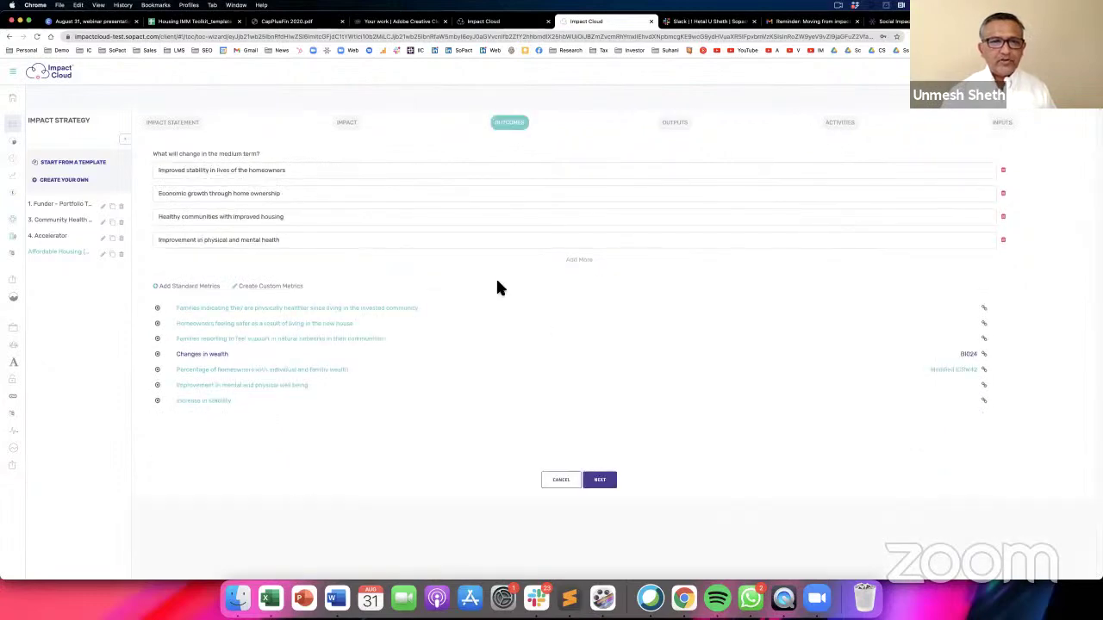
Step: Open the standard metrics catalog for Outcomes and examine its Standard and SDG filter options
left_click(217, 288)
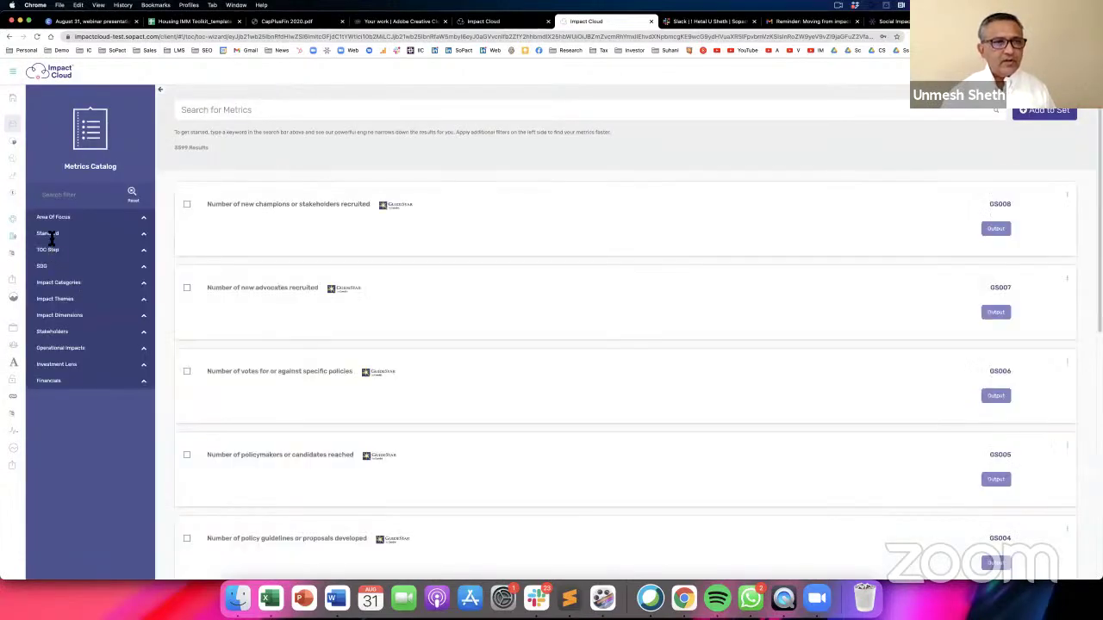
left_click(47, 233)
scroll(98, 269, "down", 5)
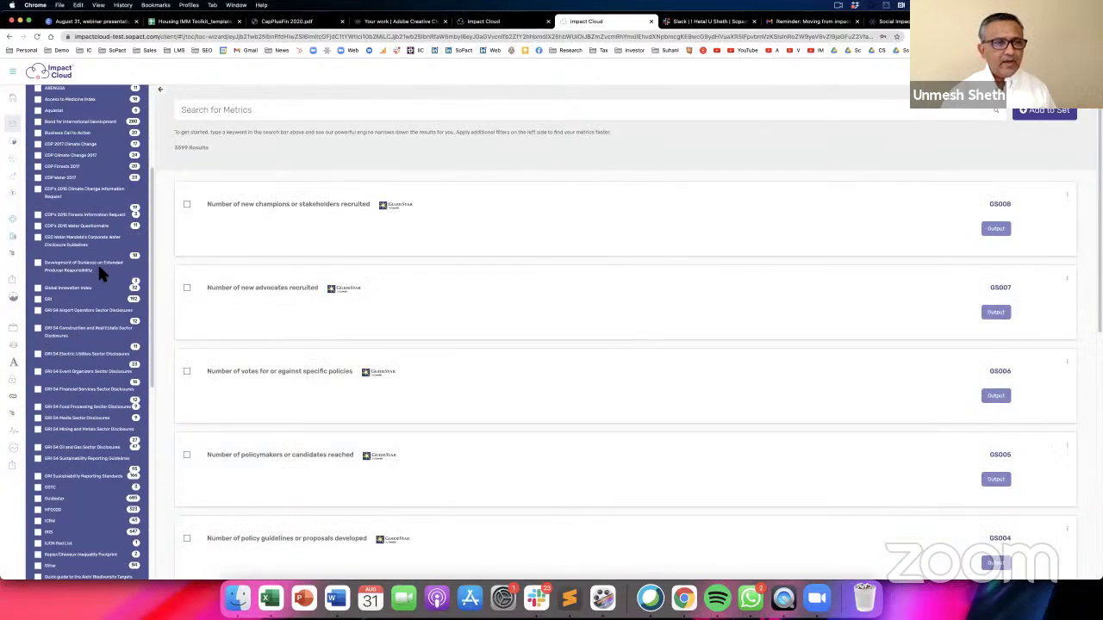
scroll(98, 269, "down", 8)
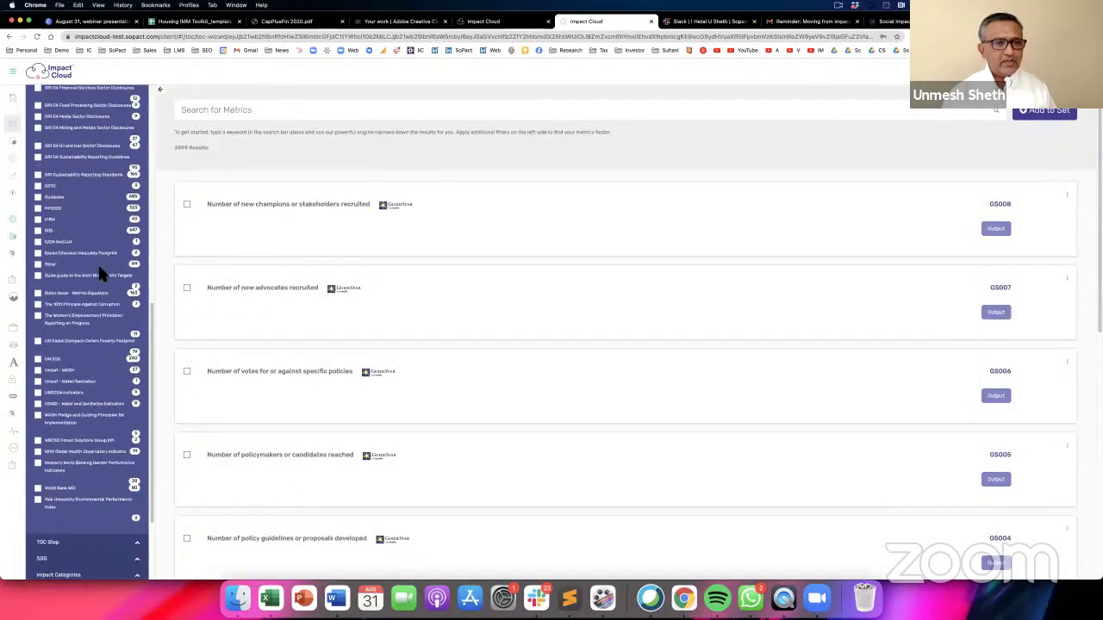
scroll(100, 276, "down", 3)
scroll(100, 276, "down", 1)
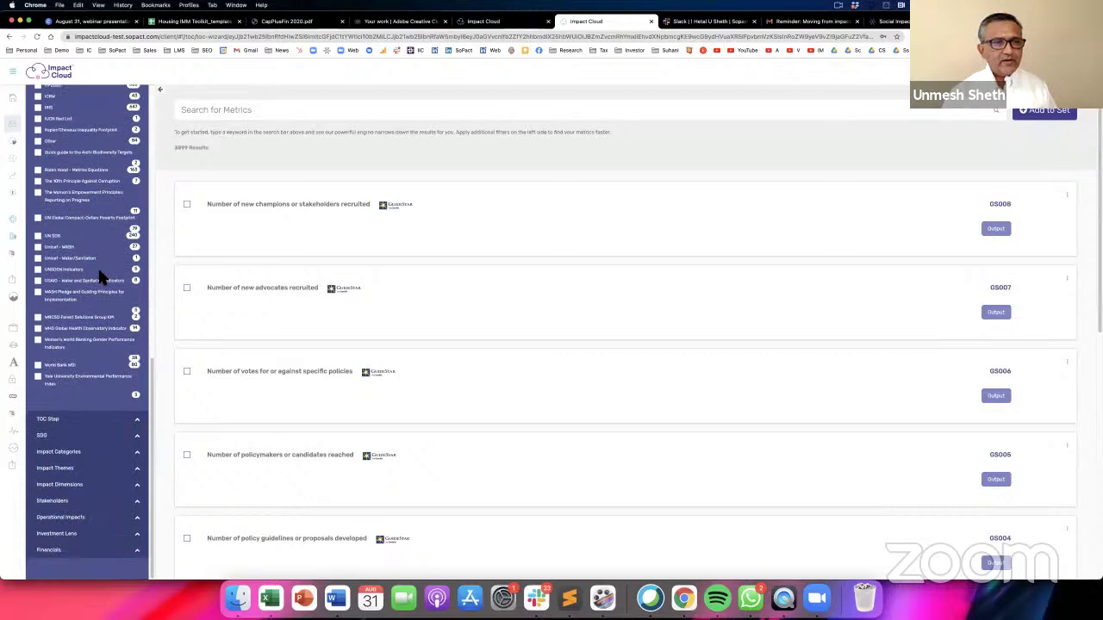
scroll(67, 293, "down", 1)
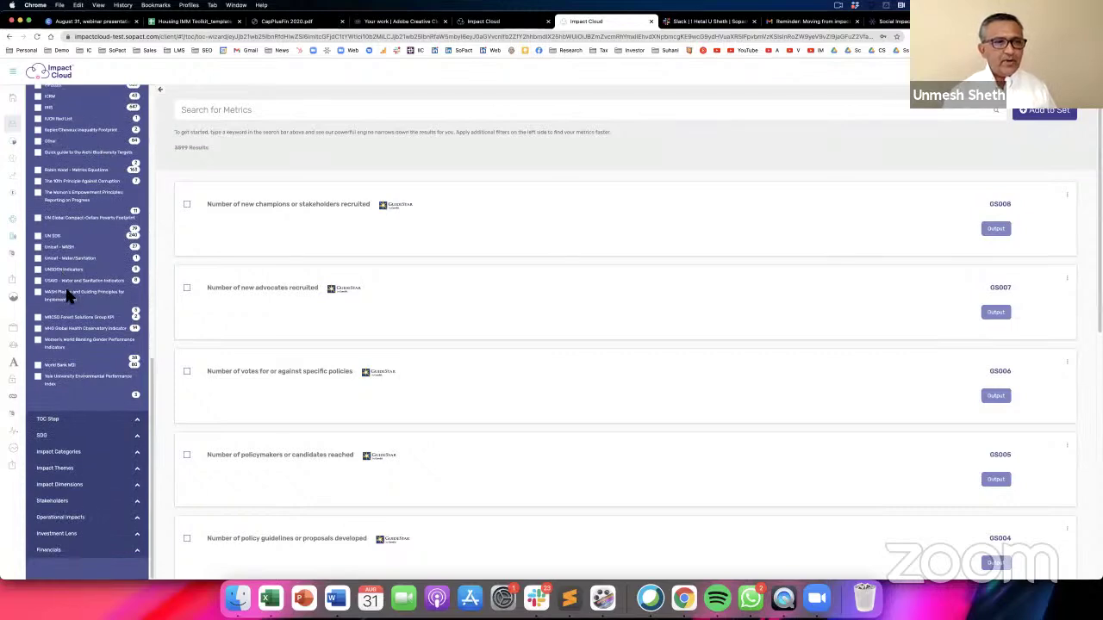
left_click(42, 436)
scroll(82, 434, "down", 5)
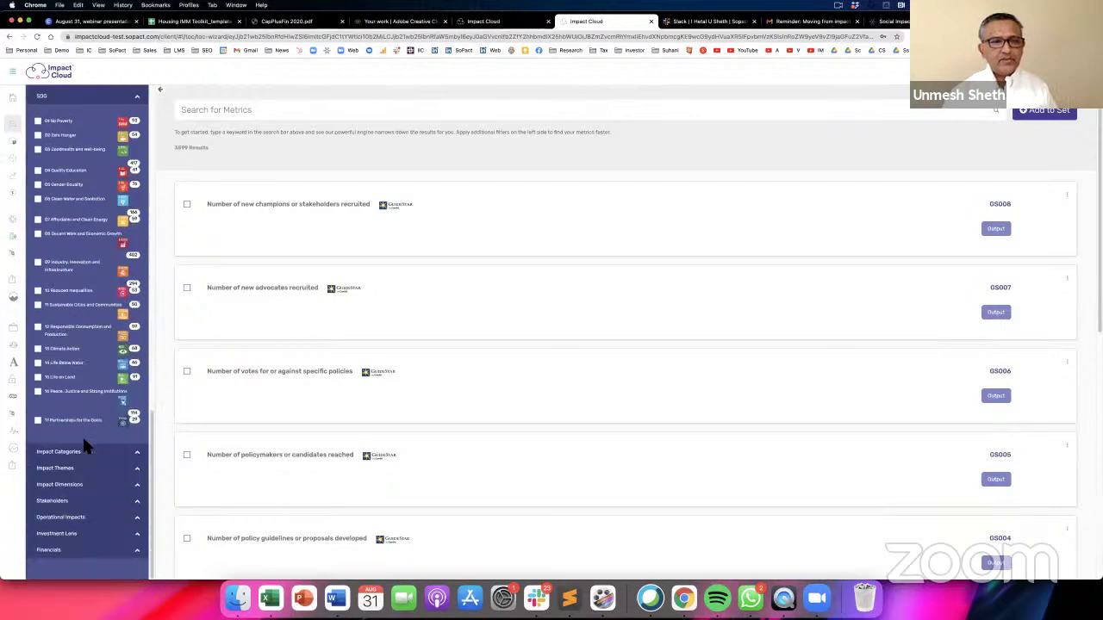
scroll(82, 434, "up", 5)
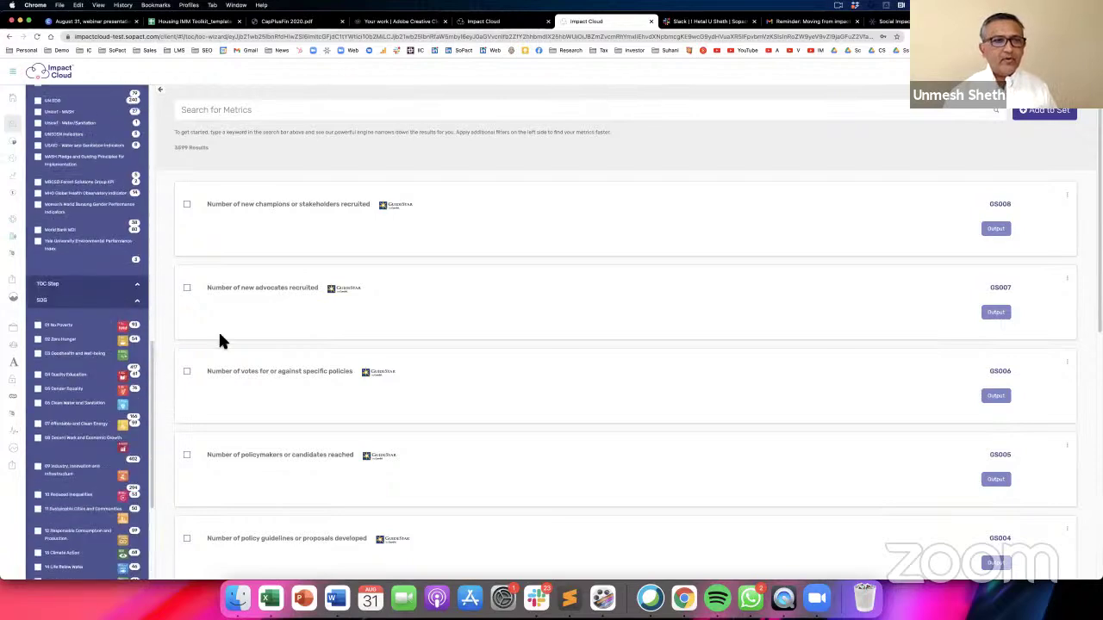
Step: Search the metrics catalog for "female" and return to the Outcomes stage without adding a metric
left_click(199, 112)
type("female")
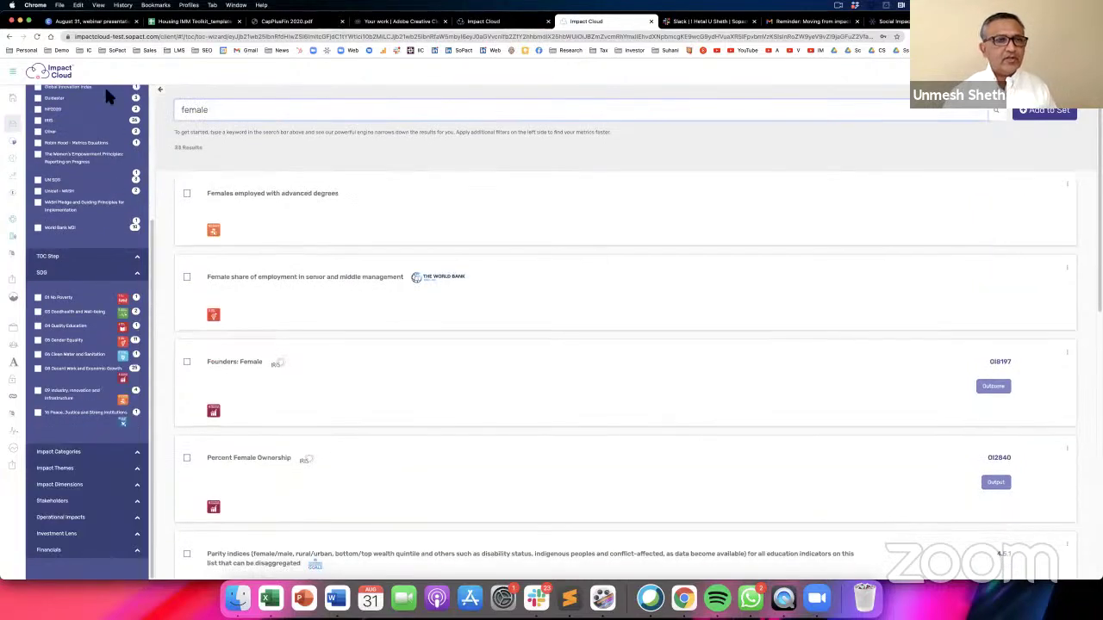
left_click(160, 89)
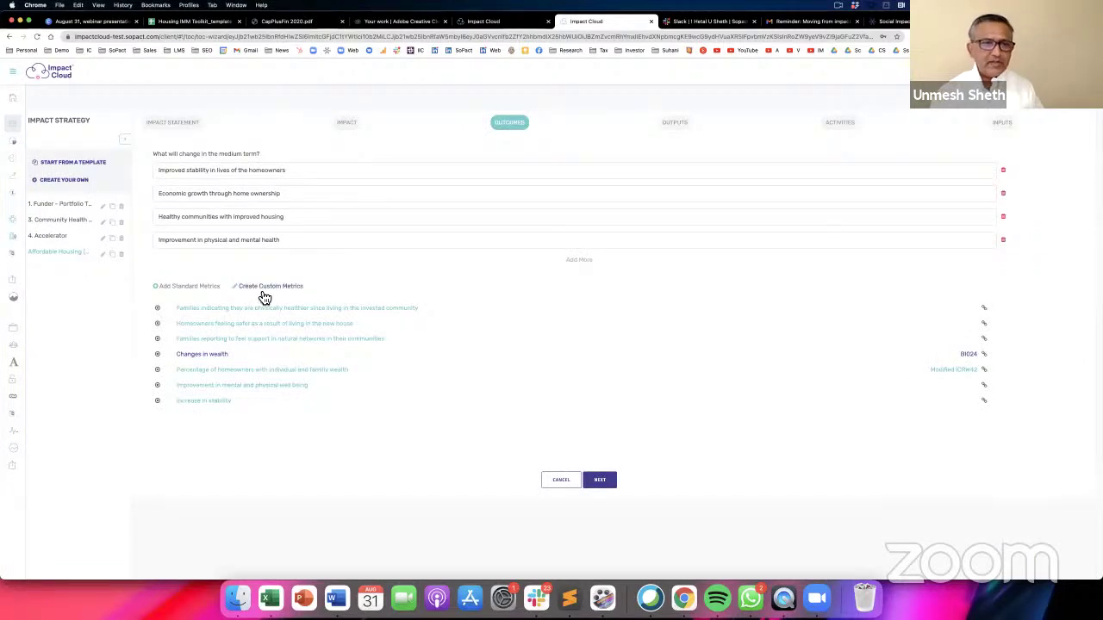
Step: Examine the advanced and SDG alignment options for a custom Outcomes metric, and return to the Affordable Housing strategy overview without saving
left_click(262, 287)
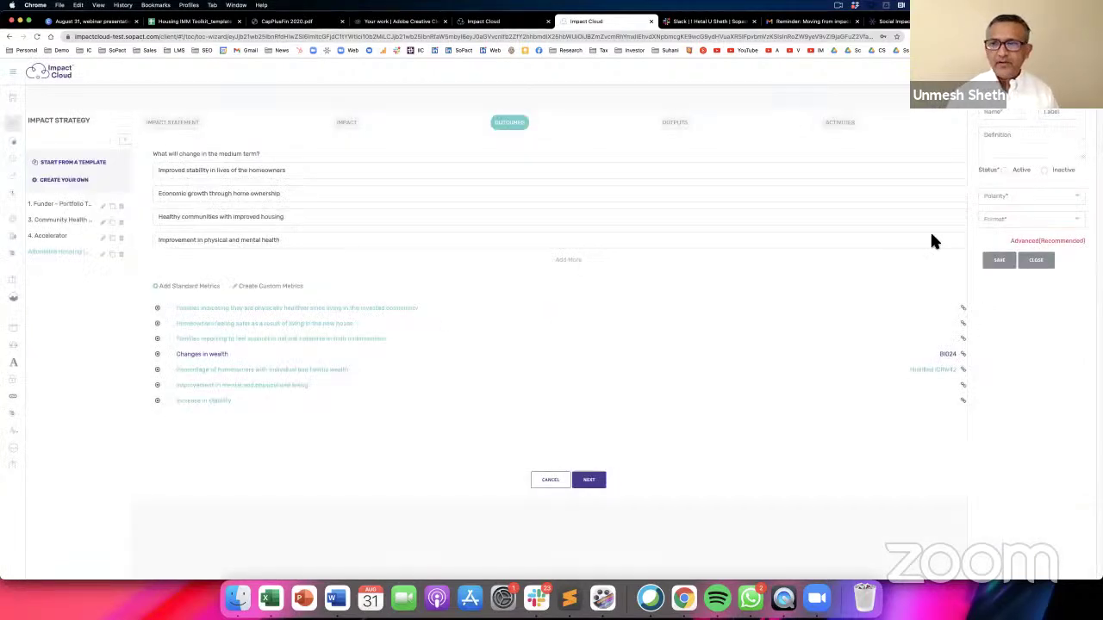
left_click(1054, 243)
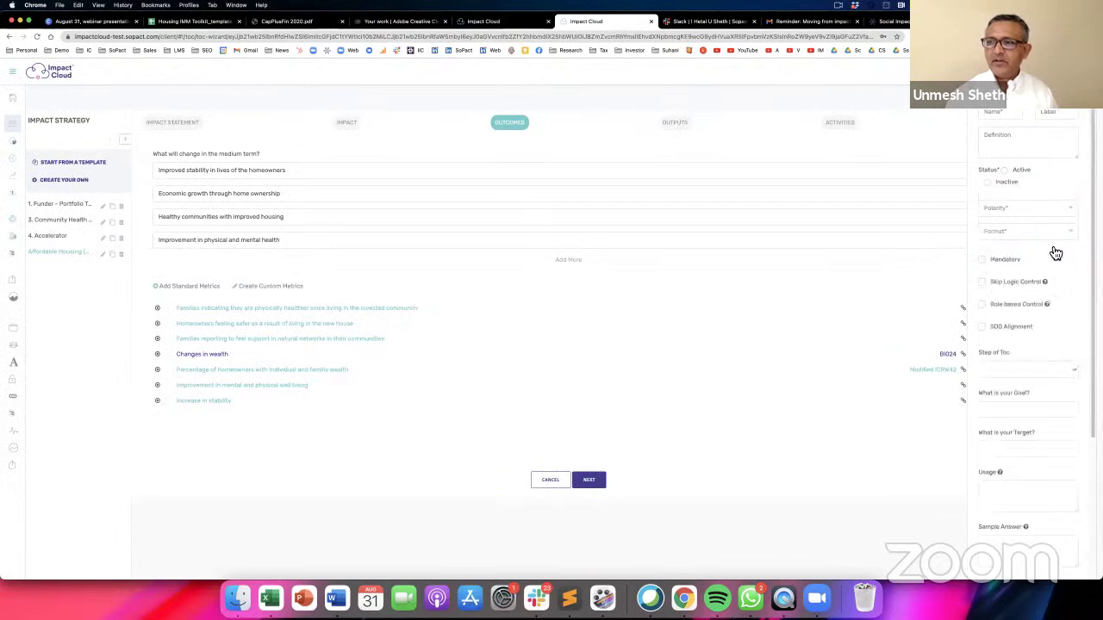
left_click(982, 328)
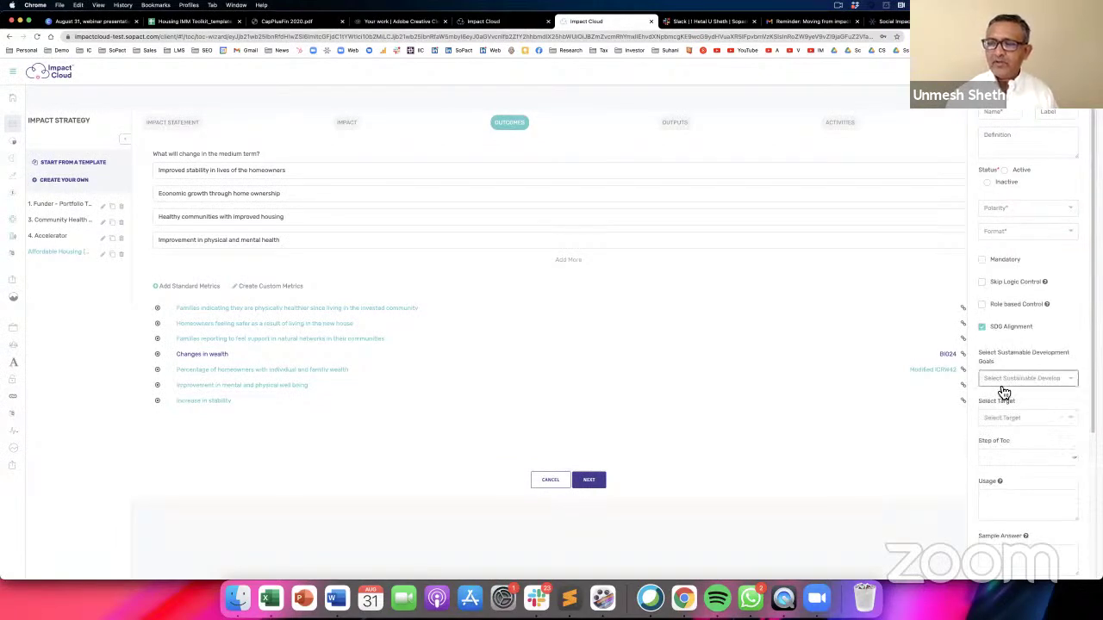
left_click(1003, 385)
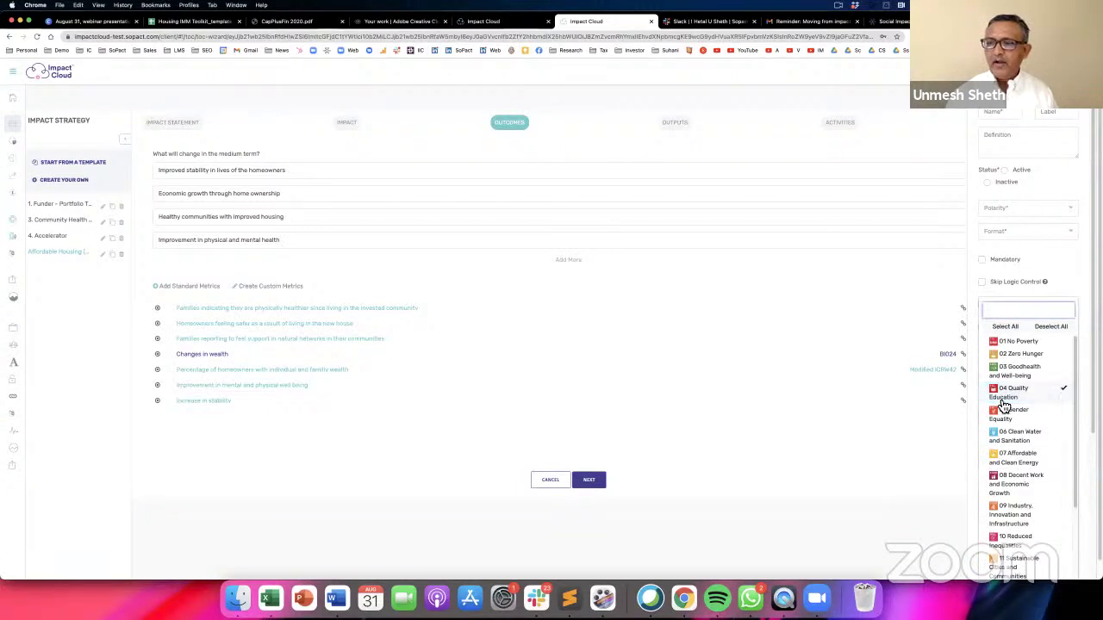
left_click(885, 408)
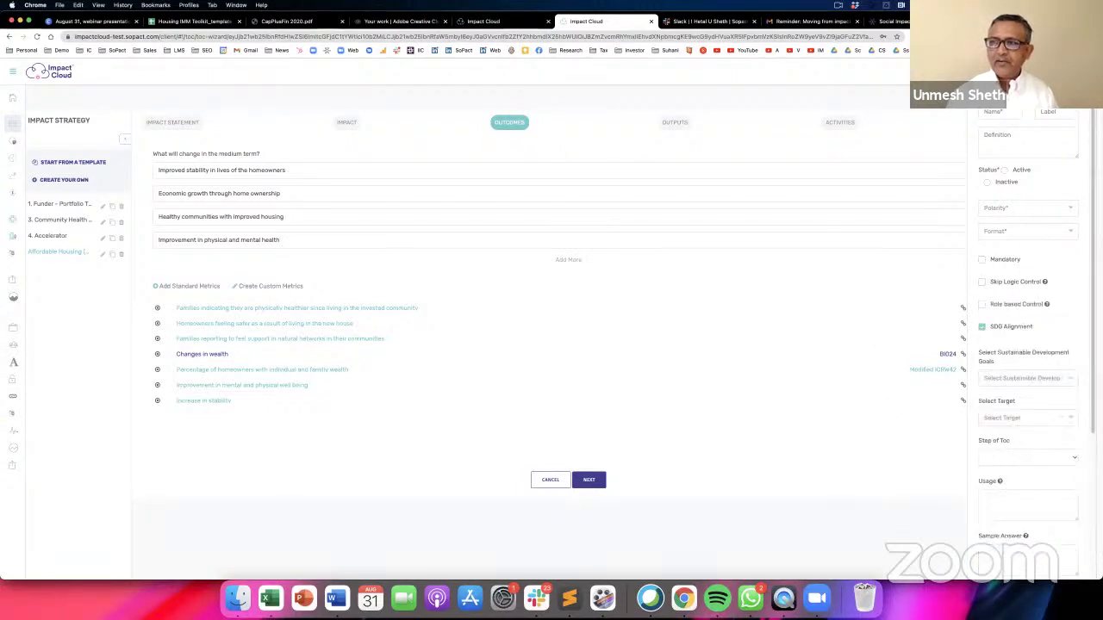
left_click(67, 257)
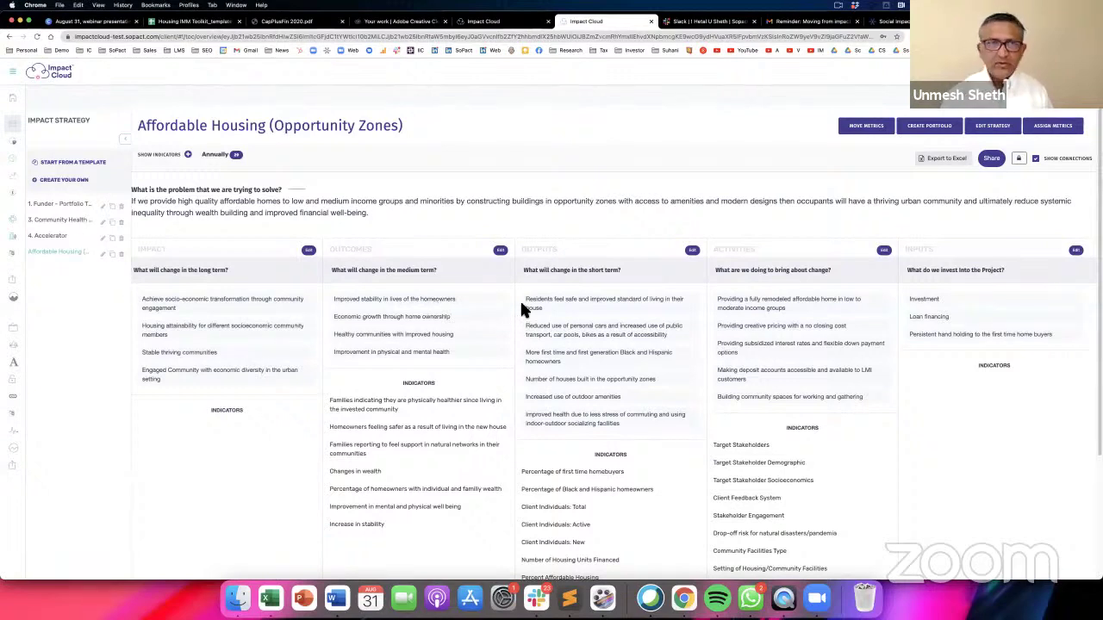
Step: Review the Survey worksheet in the Housing IMM Toolkit_template spreadsheet and return to the Affordable Housing strategy in Impact Cloud
left_click(190, 20)
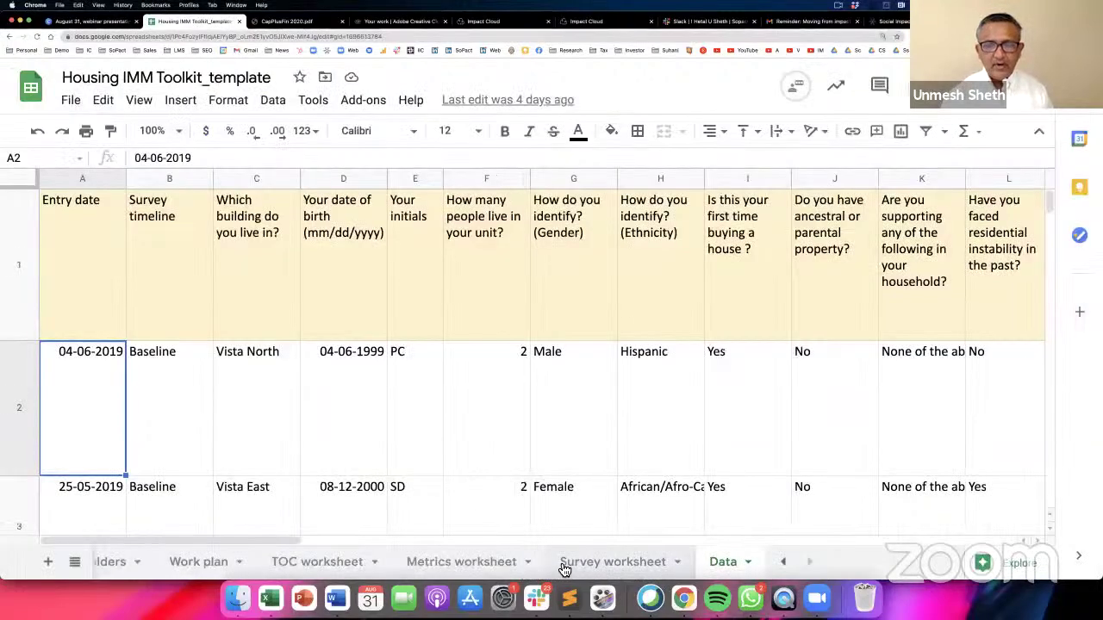
left_click(583, 562)
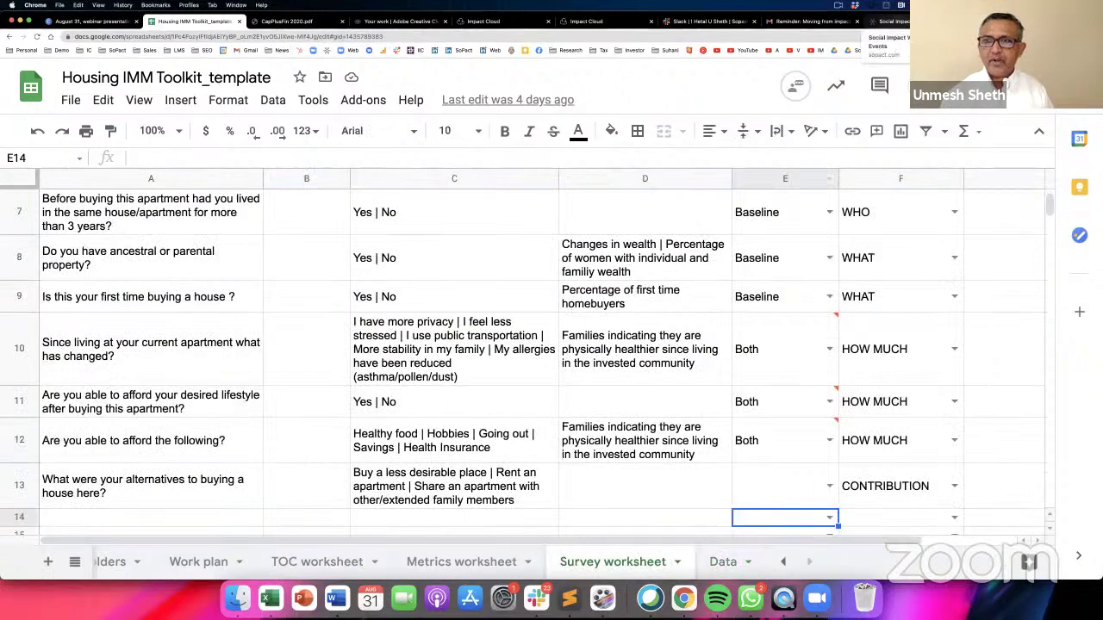
left_click(603, 21)
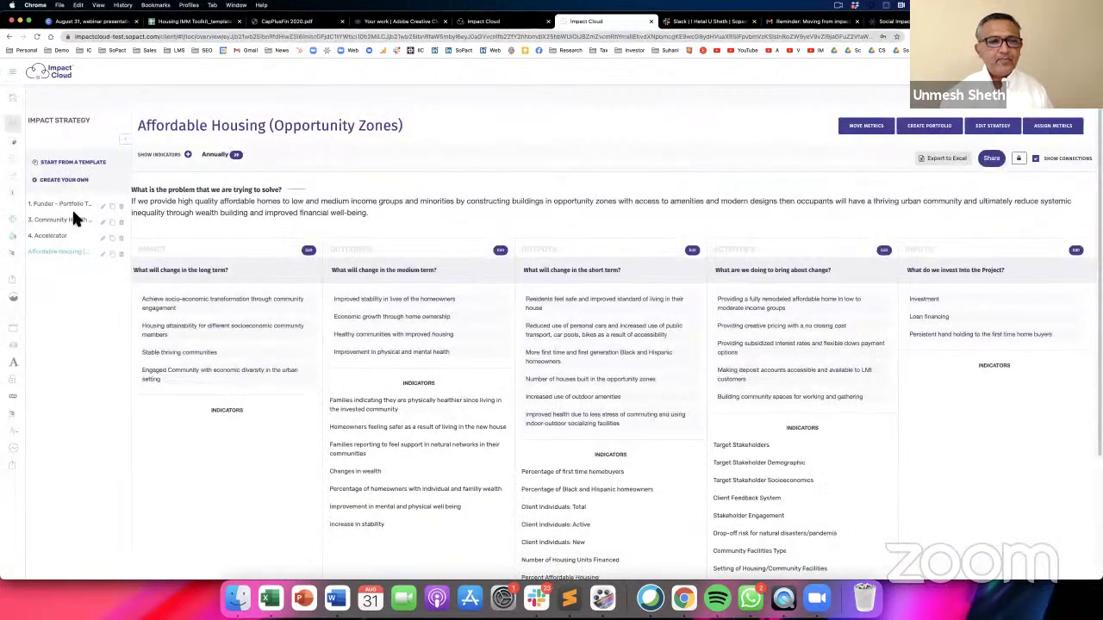
Step: Search the projects for "hou", open the Affordable Housing project, and look into its Resident Survey (Baseline + Mid-term) table
left_click(14, 161)
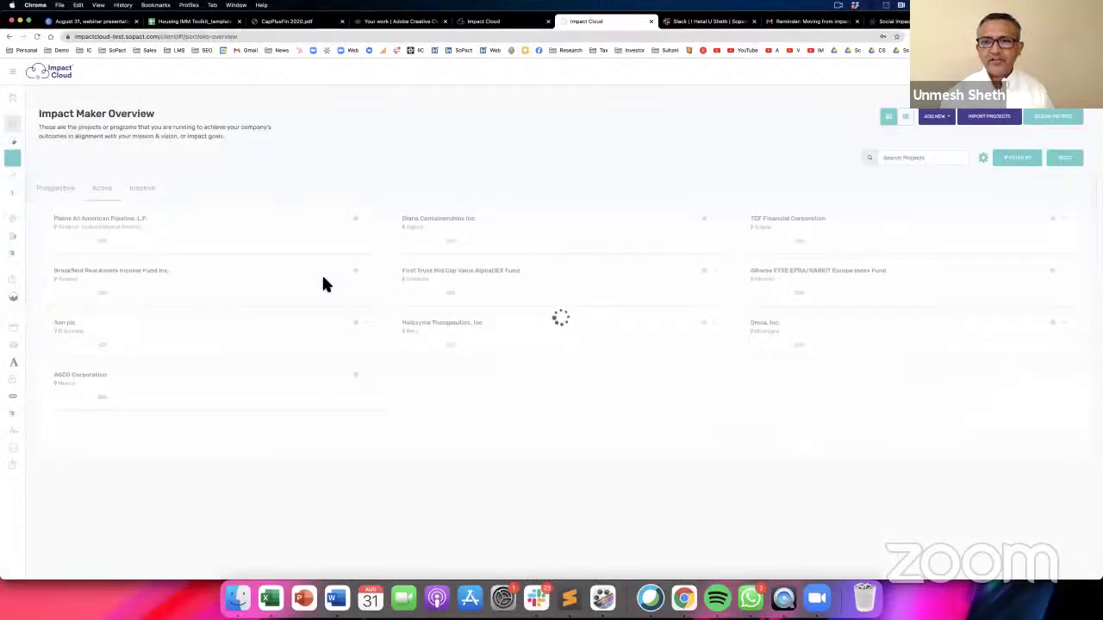
left_click(890, 161)
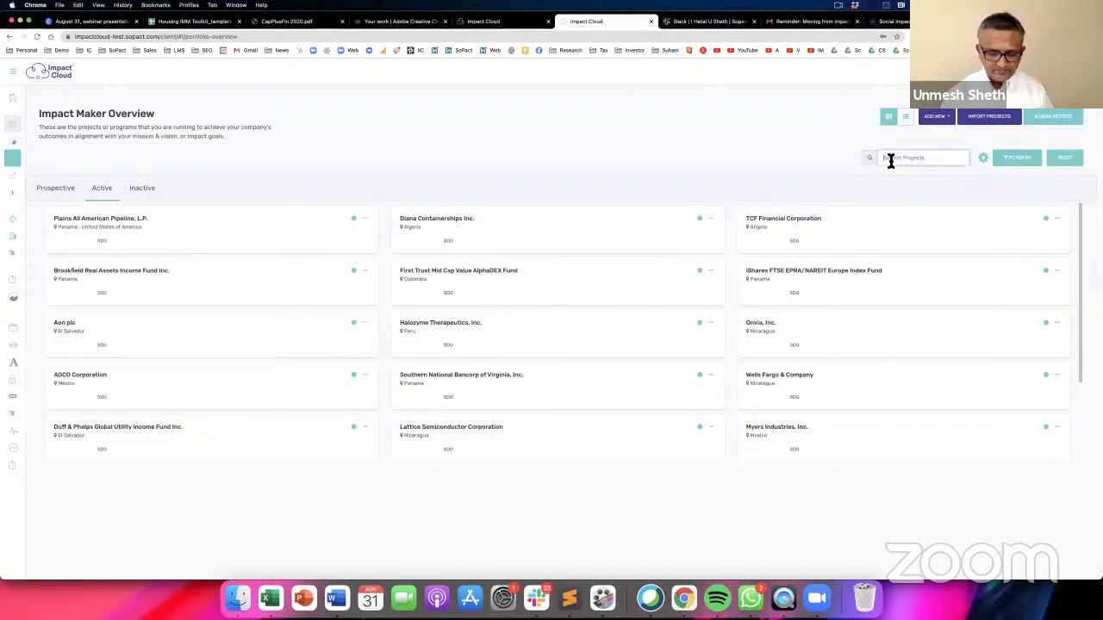
type("ho")
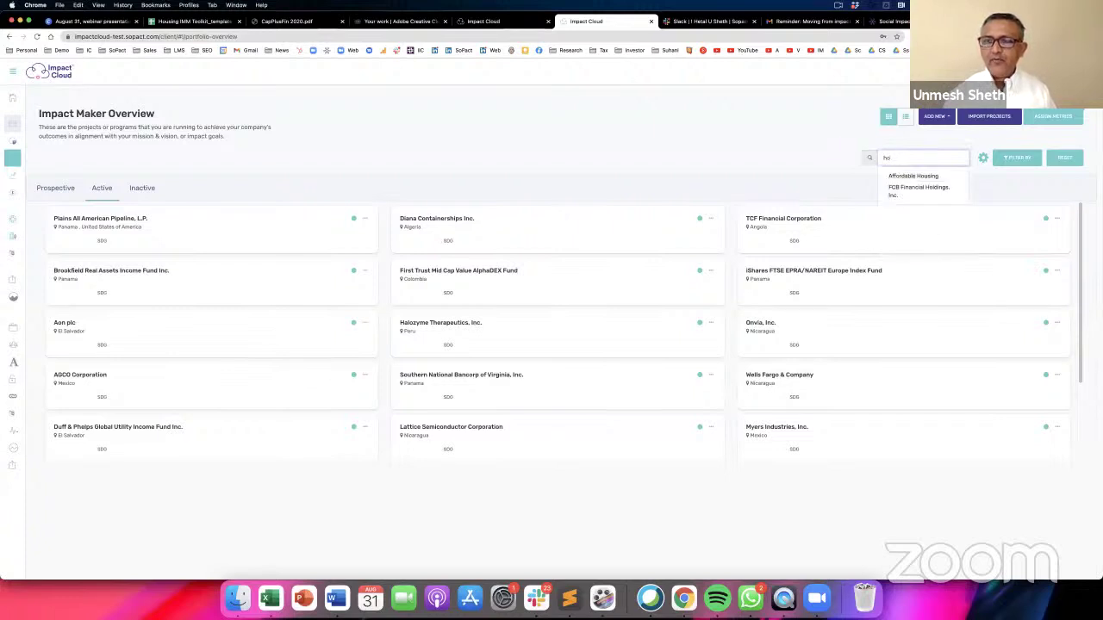
type("miu")
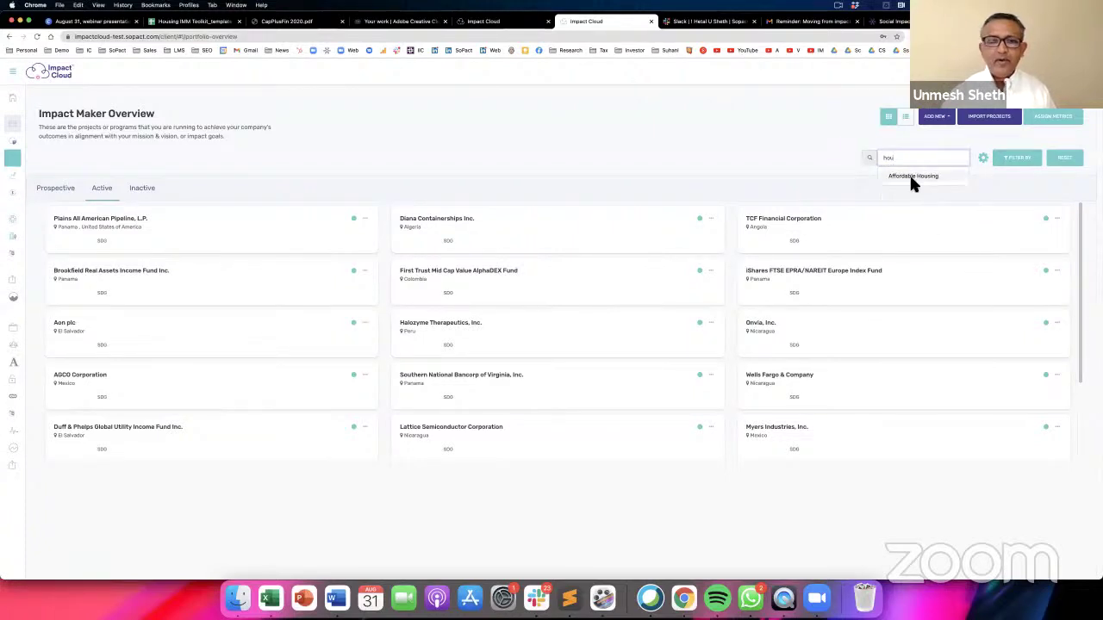
left_click(911, 175)
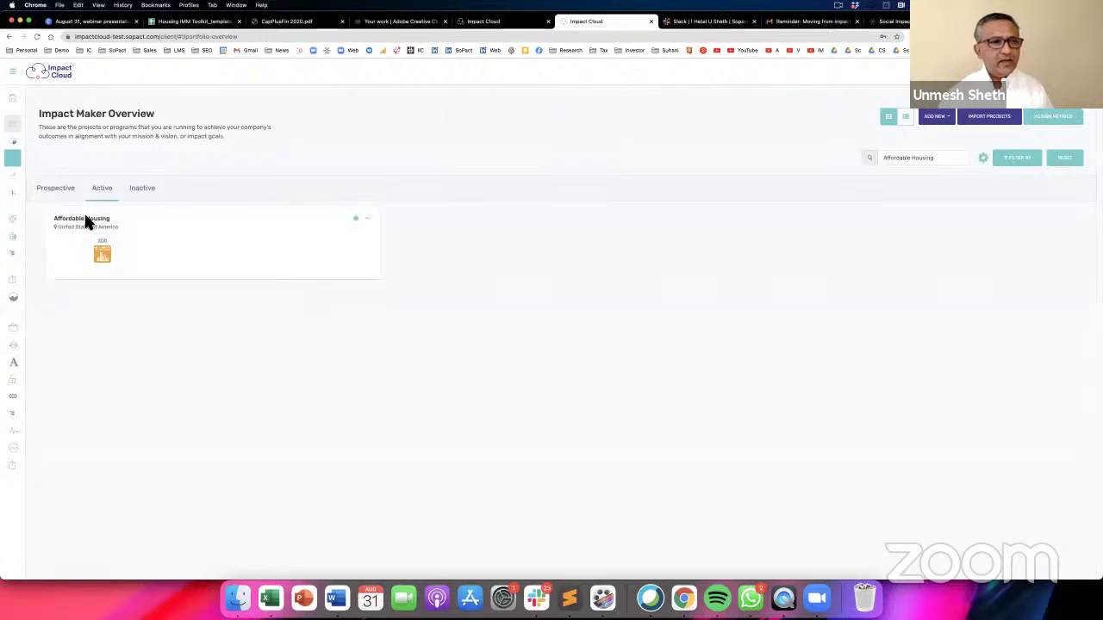
left_click(85, 222)
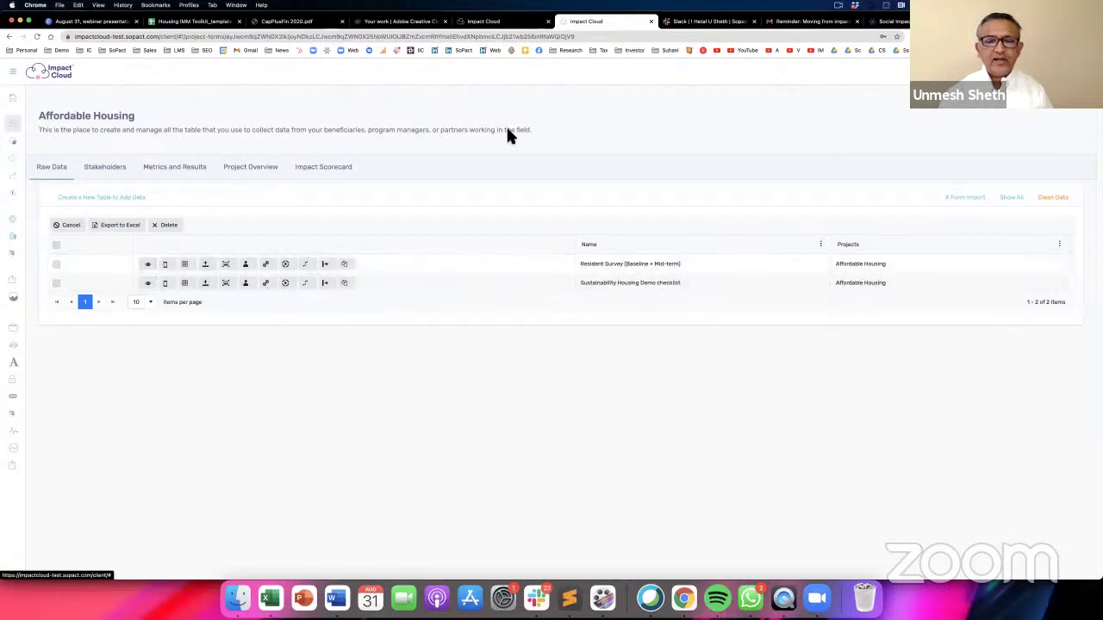
left_click(150, 266)
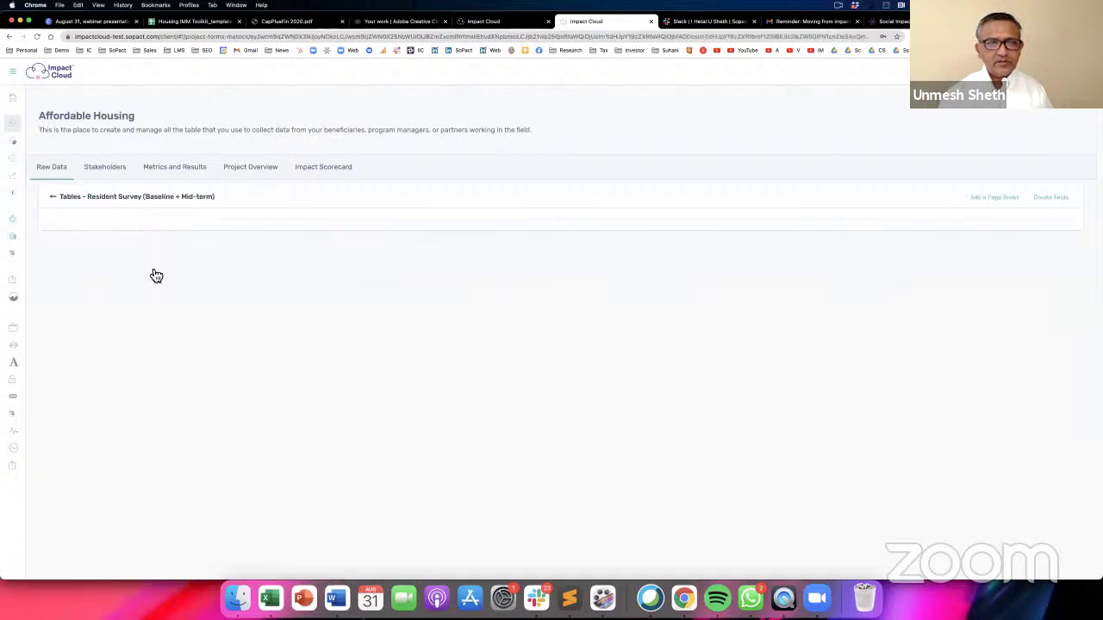
left_click(57, 197)
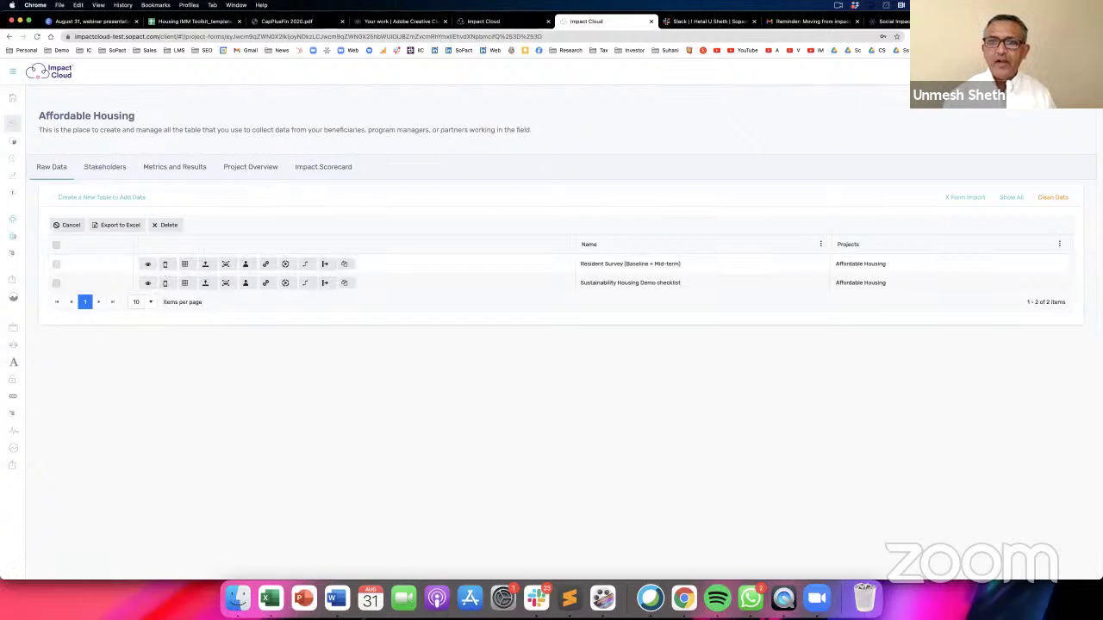
Step: Open kobotoolbox.org in a new browser tab, review its form building and data collection features, and return to the project in Impact Cloud
key("super+t")
type("kob")
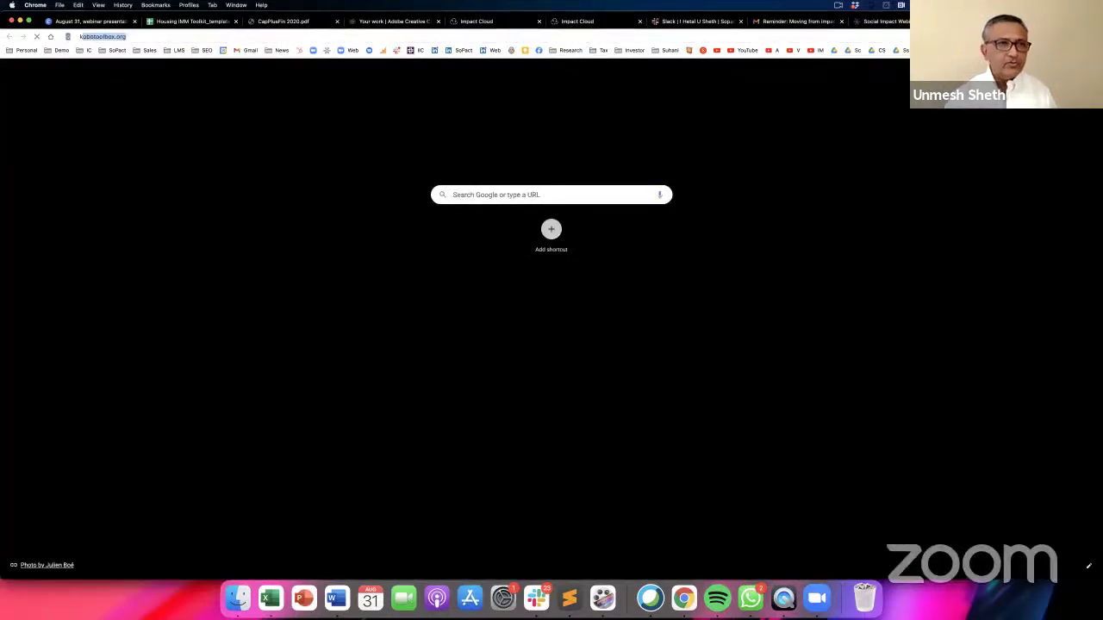
key("Return")
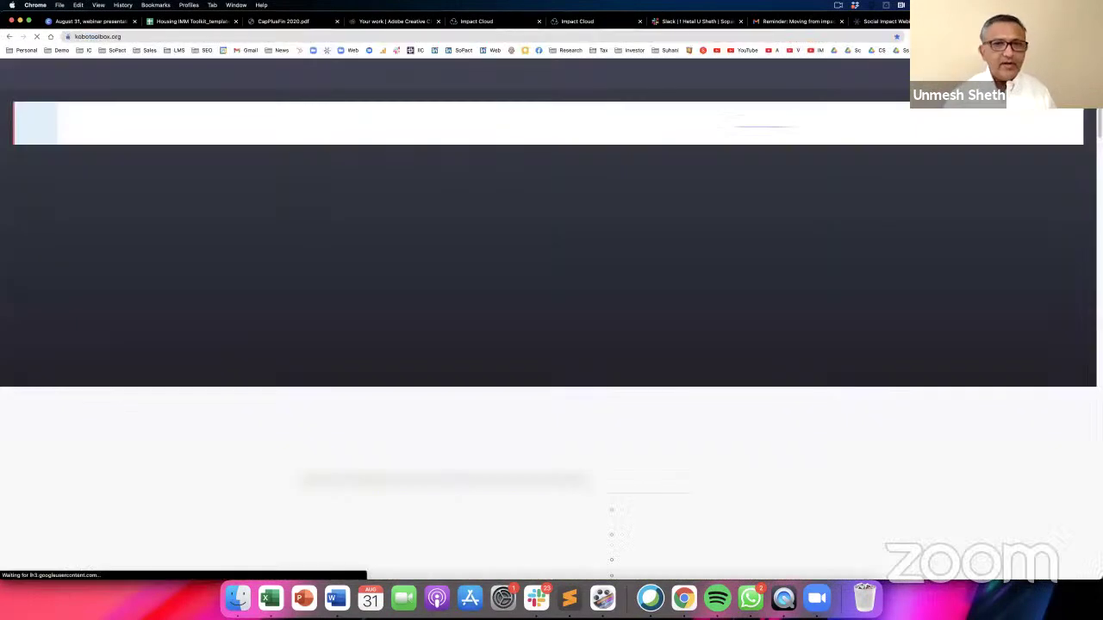
scroll(887, 252, "down", 4)
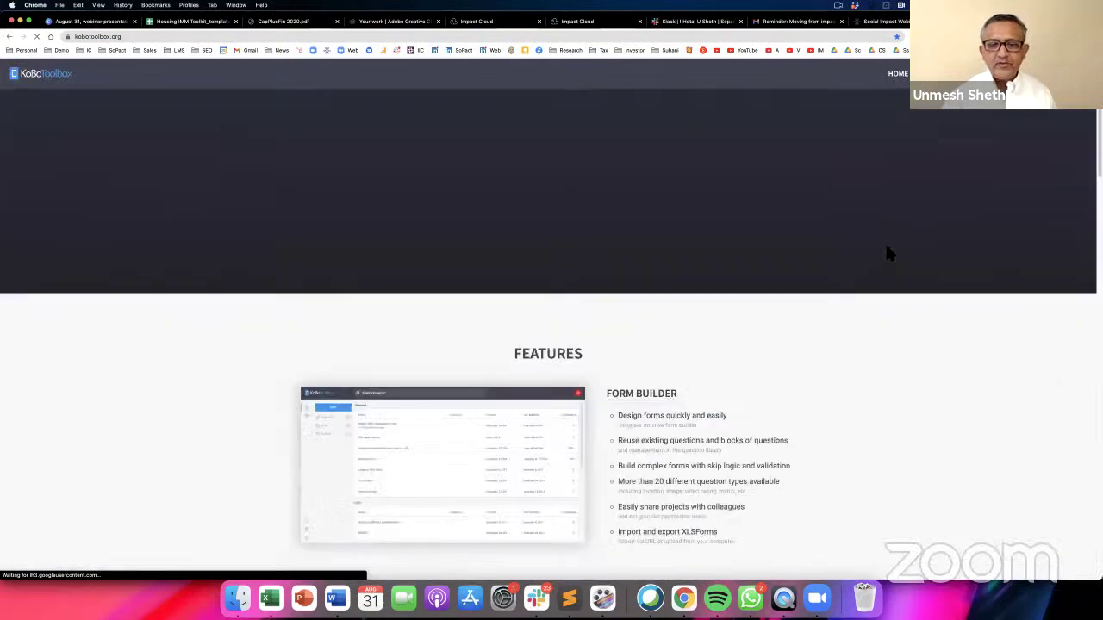
scroll(887, 250, "down", 5)
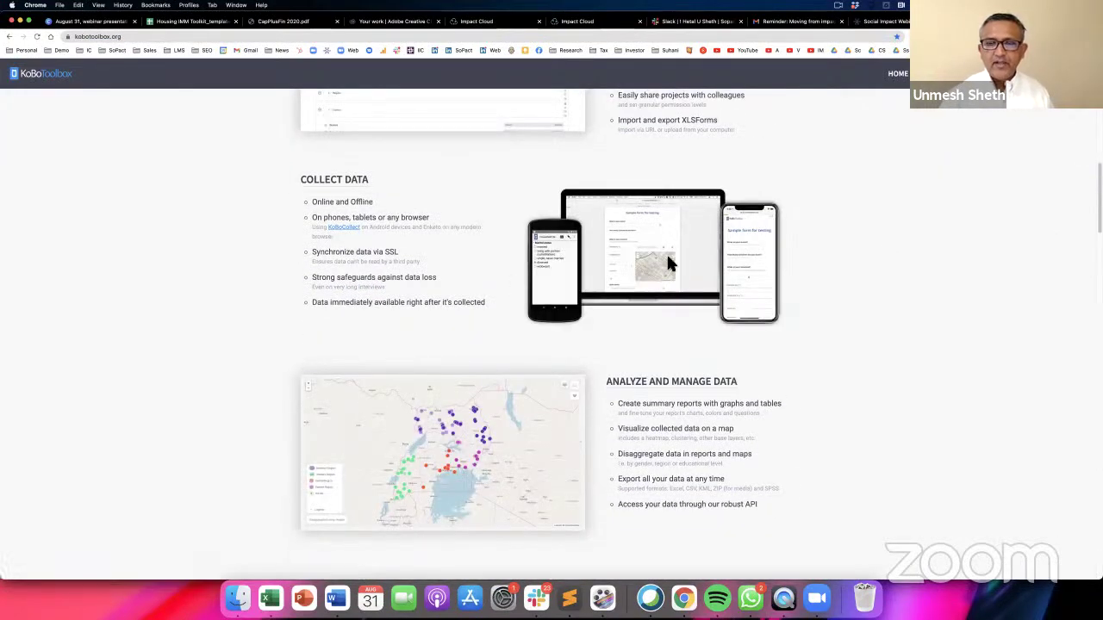
left_click(477, 27)
left_click(574, 27)
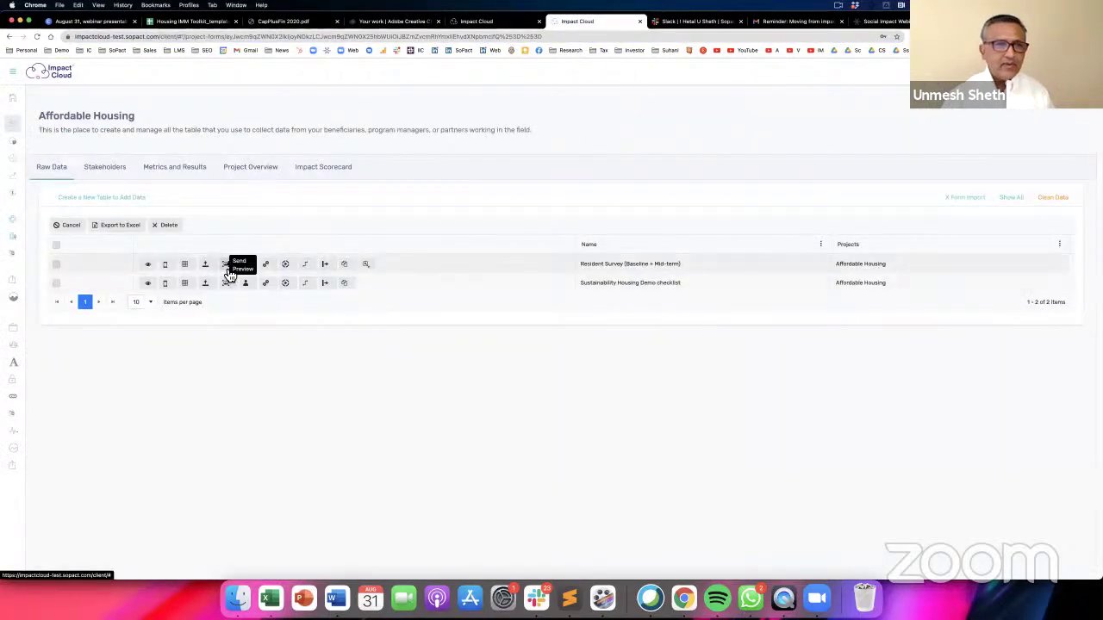
Step: Preview the Resident Survey questions and inspect its survey sending page, ending back at the project's raw data tables
left_click(227, 270)
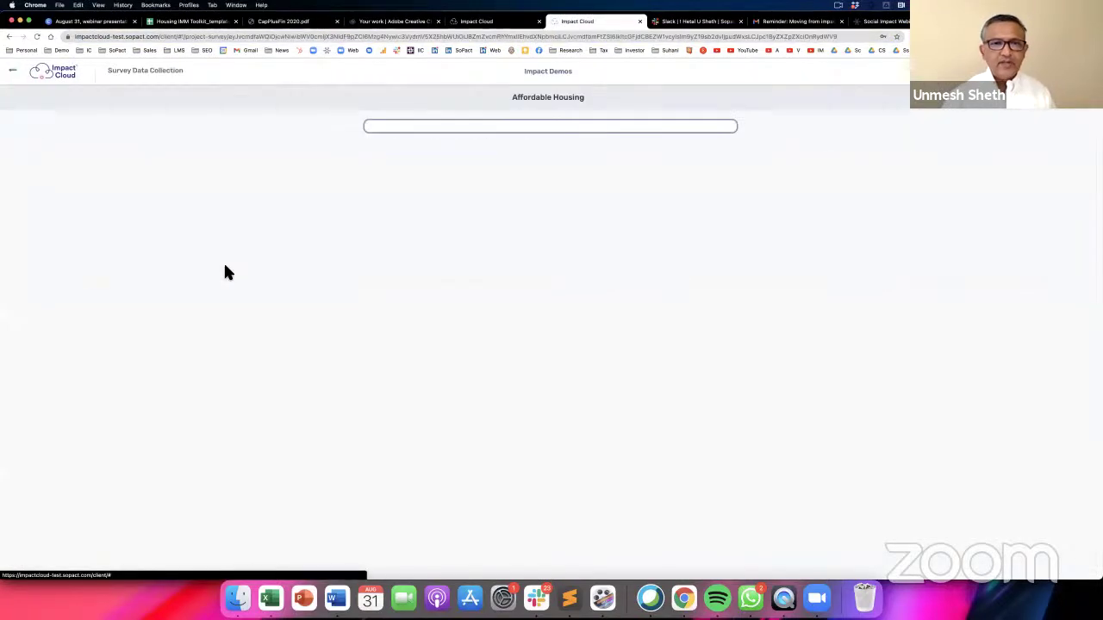
scroll(225, 272, "down", 10)
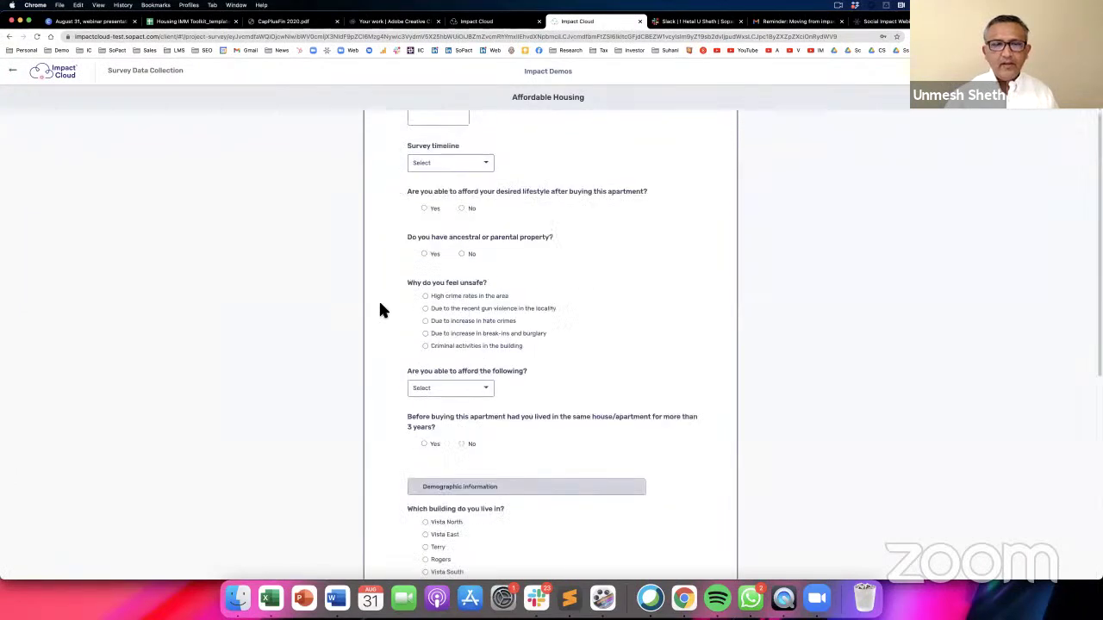
scroll(380, 303, "up", 3)
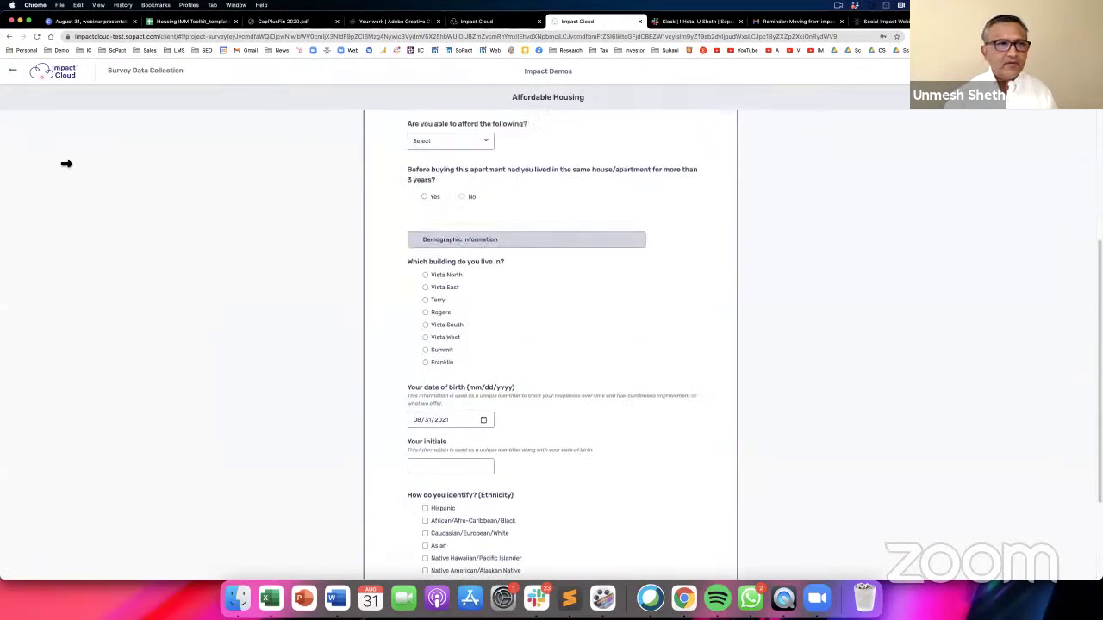
left_click(176, 157)
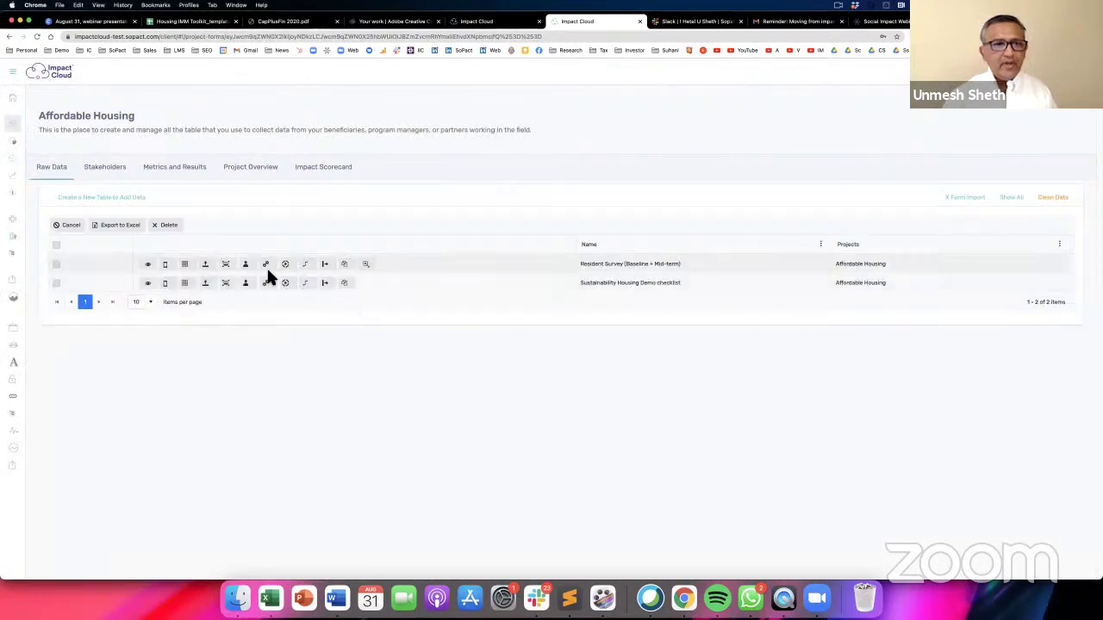
left_click(247, 265)
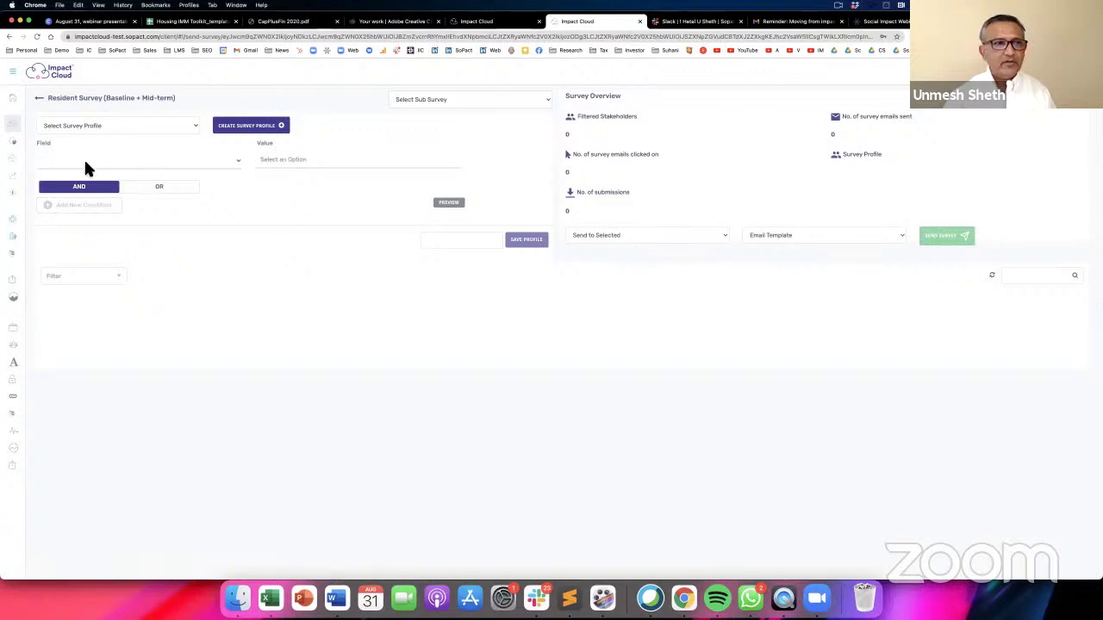
left_click(38, 100)
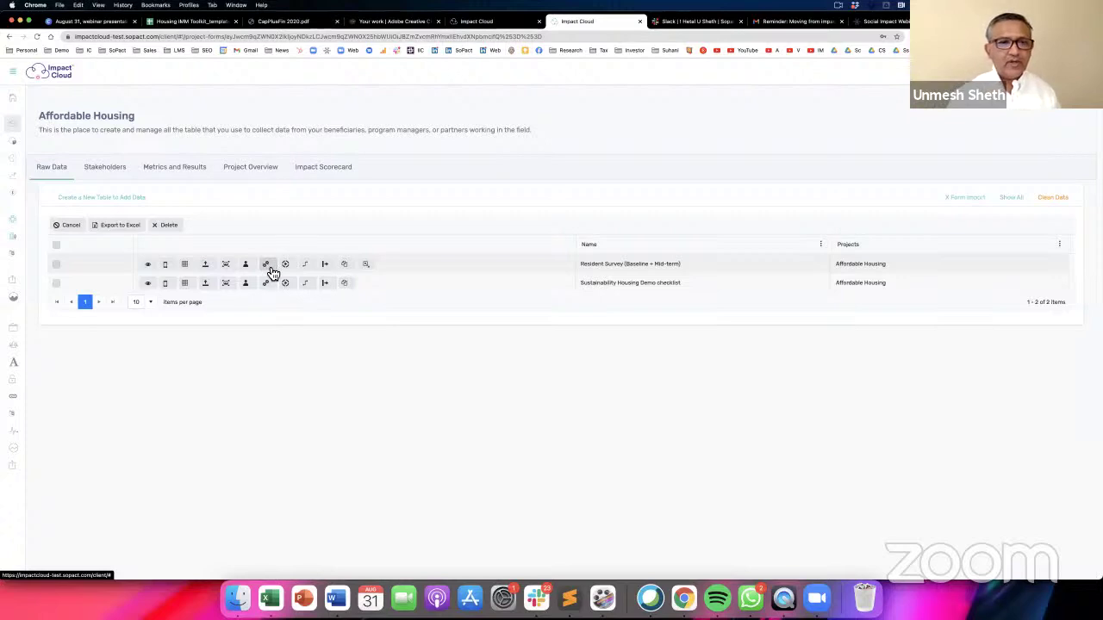
Step: Review the Resident Survey's Baseline sub survey, close it without changes, and open the Affordable Housing project's metrics and results
left_click(325, 267)
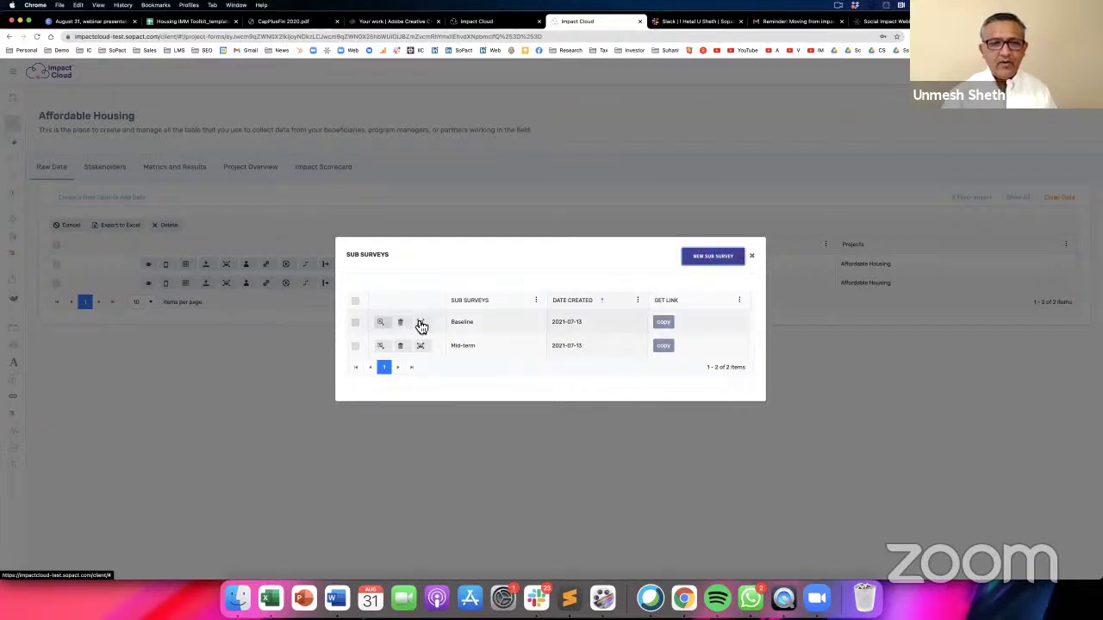
left_click(384, 328)
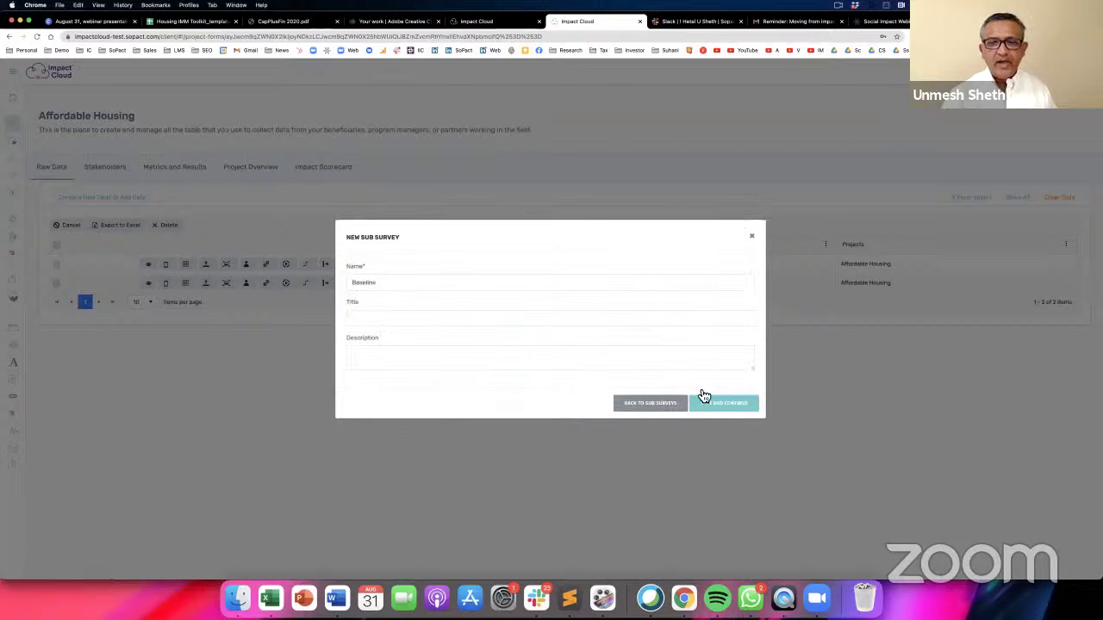
left_click(751, 236)
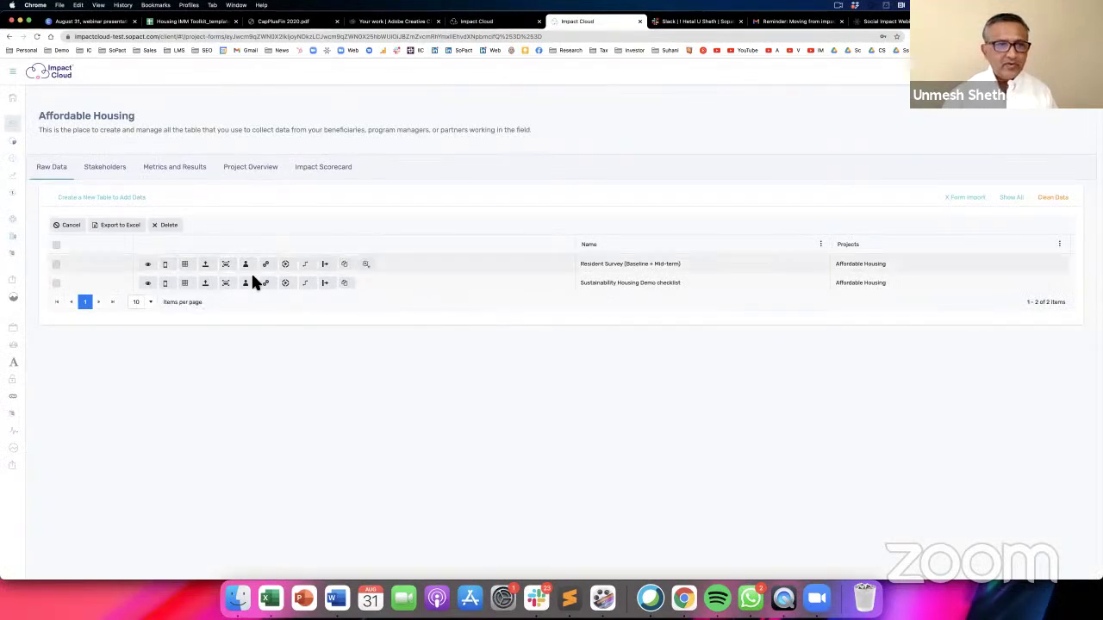
left_click(181, 169)
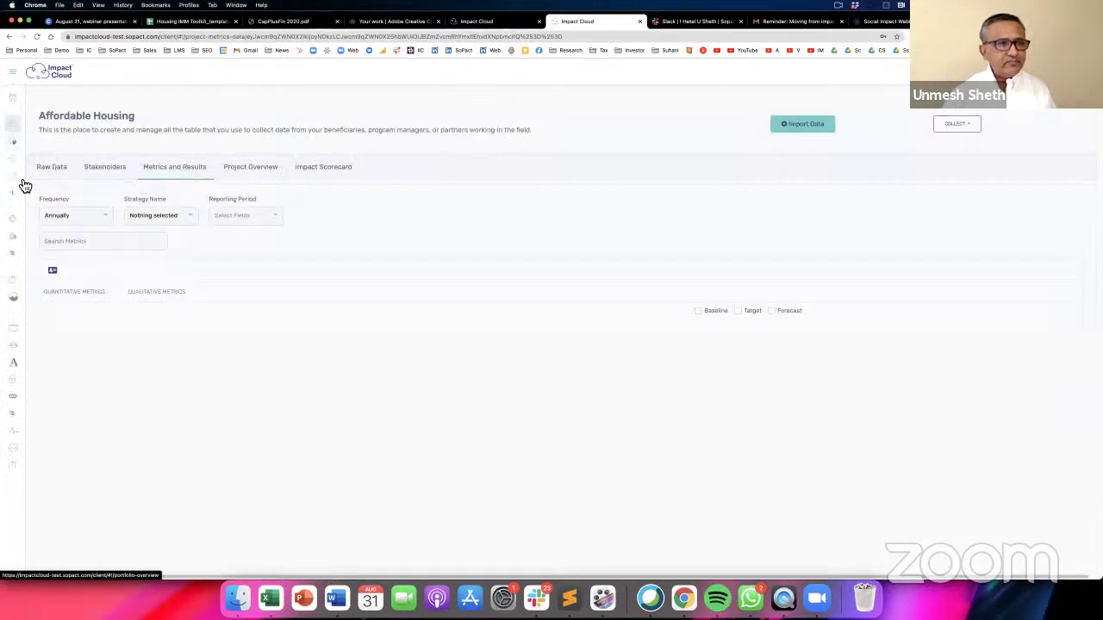
Step: Return to the Affordable Housing Demo dashboard, review its specific-email and public link sharing options, and close the sharing settings
left_click(474, 24)
scroll(492, 164, "down", 1)
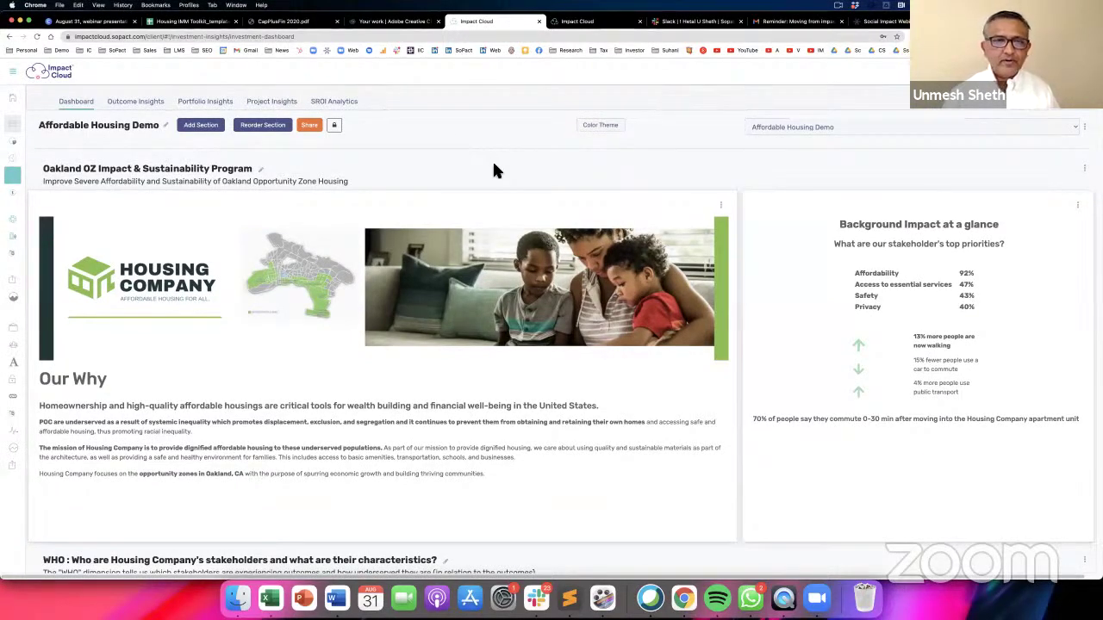
scroll(328, 140, "up", 1)
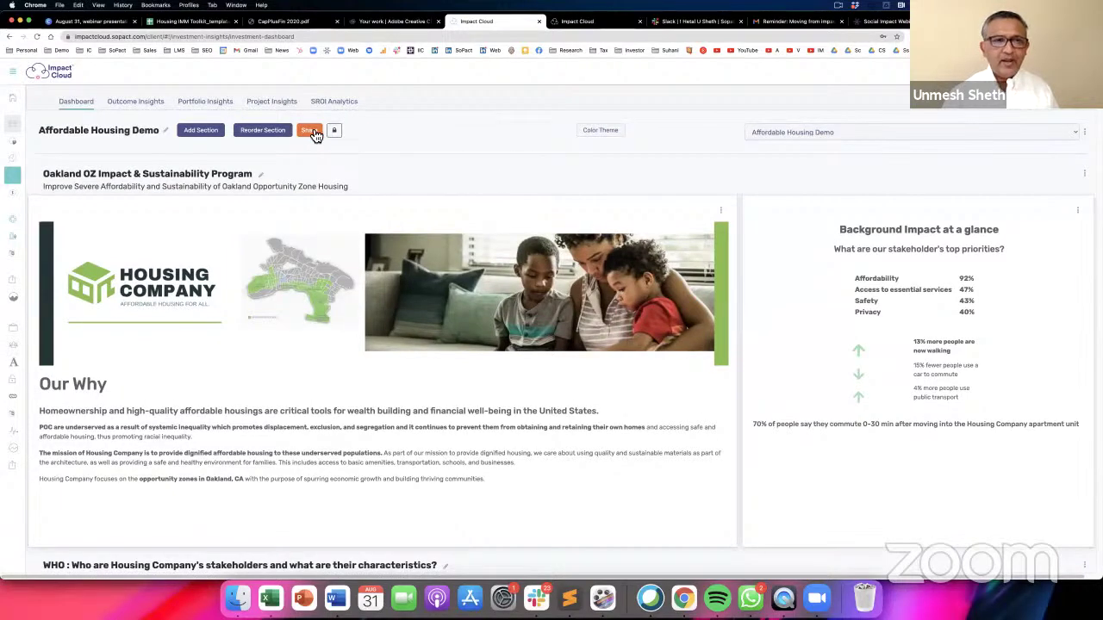
left_click(312, 132)
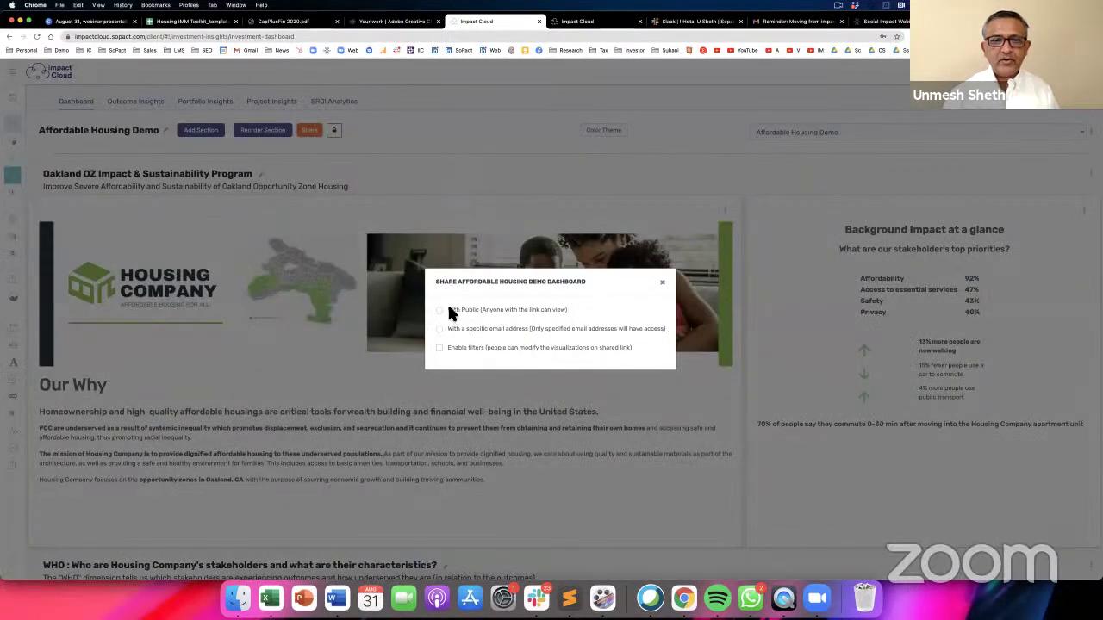
left_click(440, 328)
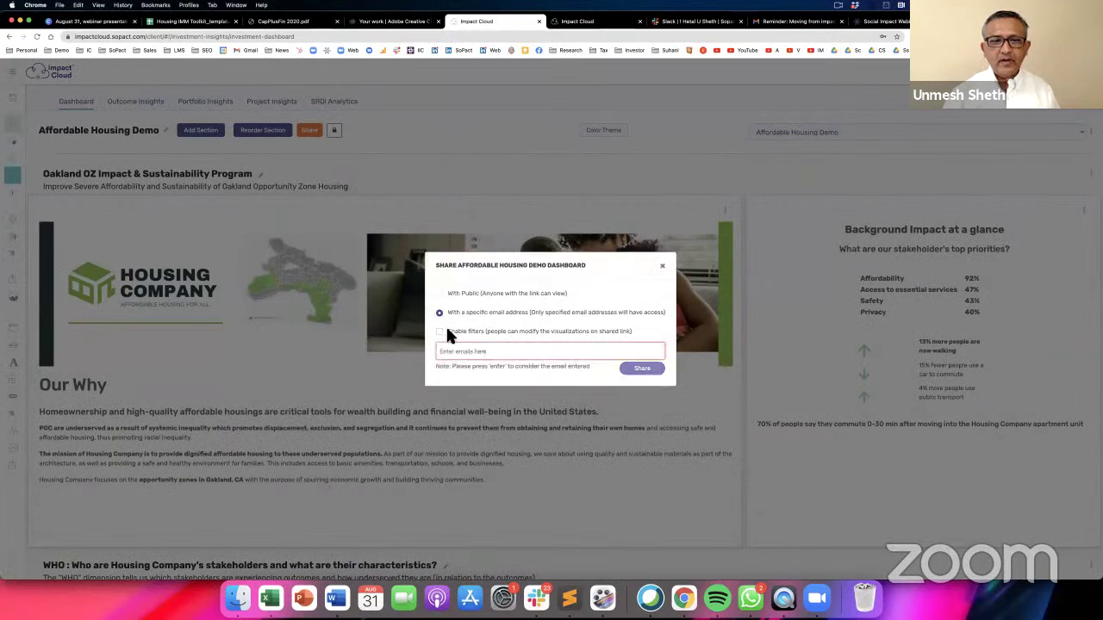
left_click(439, 294)
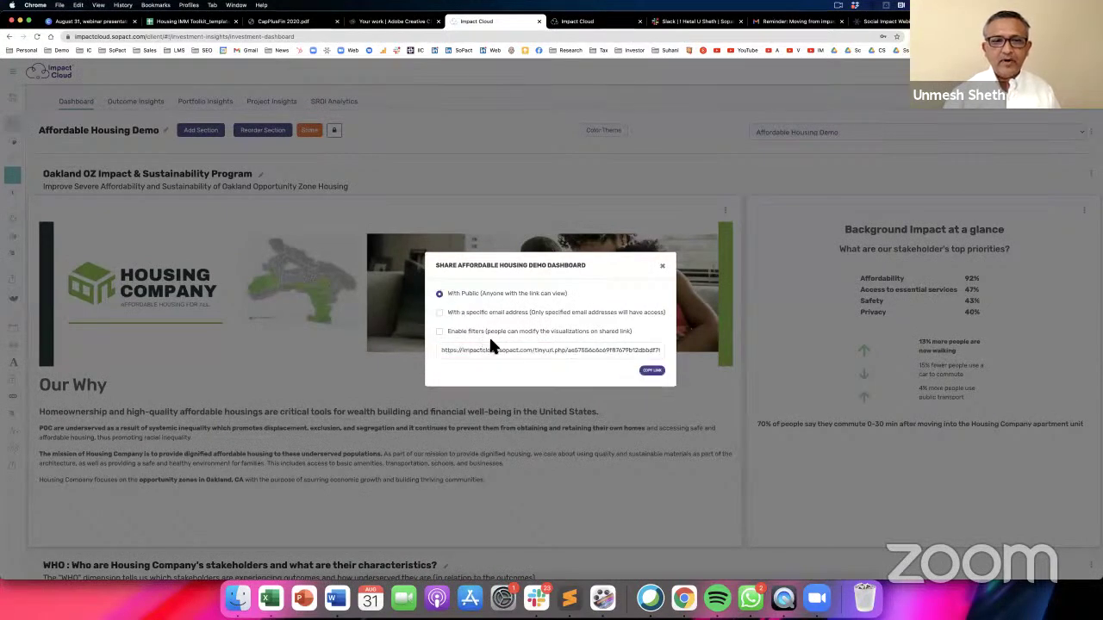
left_click(662, 266)
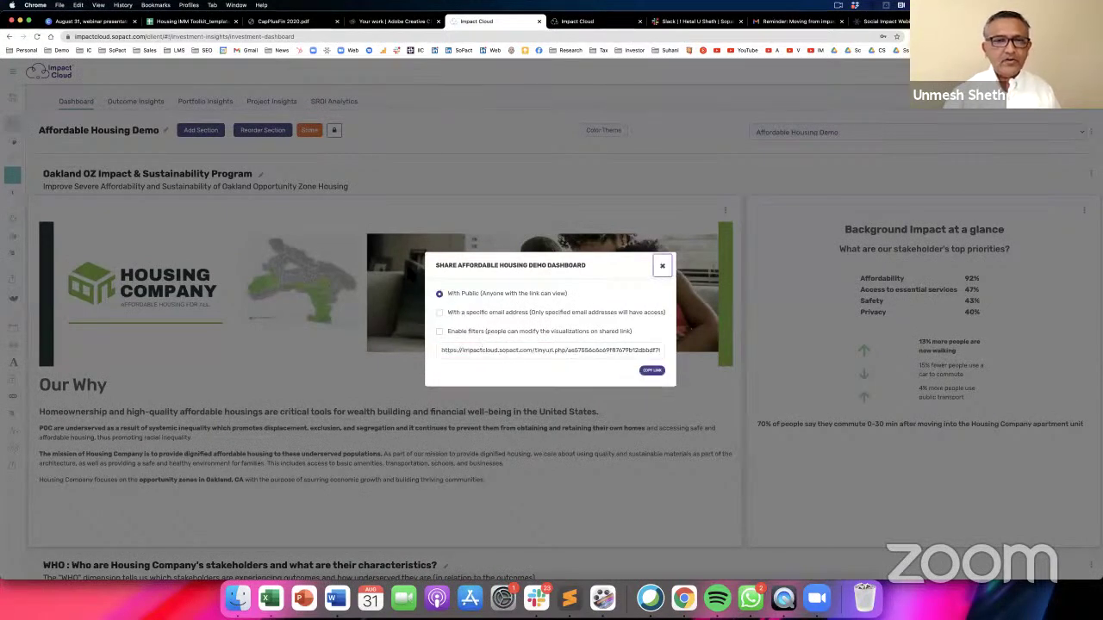
Step: Inspect the view and filter settings of the Residential Instability chart in the WHO section, closing them without changes
scroll(534, 290, "down", 5)
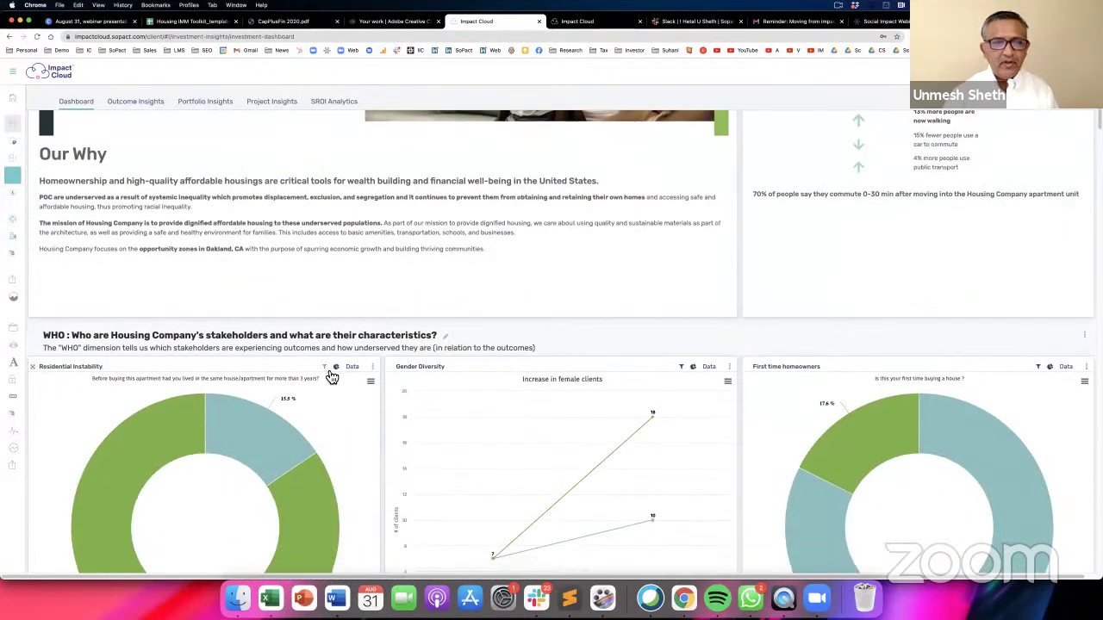
left_click(324, 366)
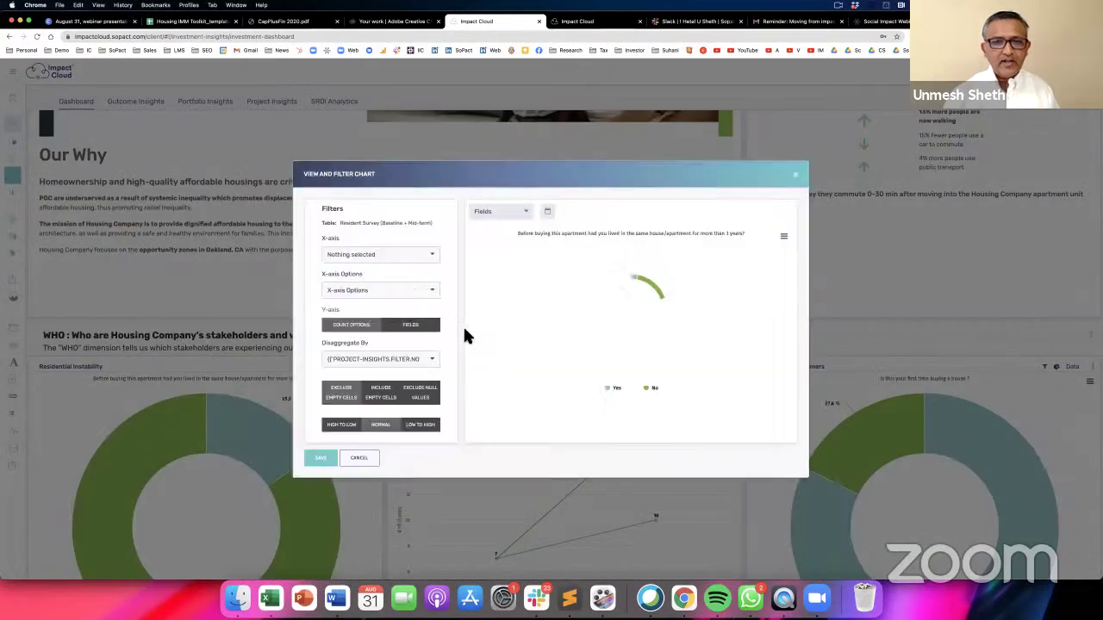
left_click(794, 175)
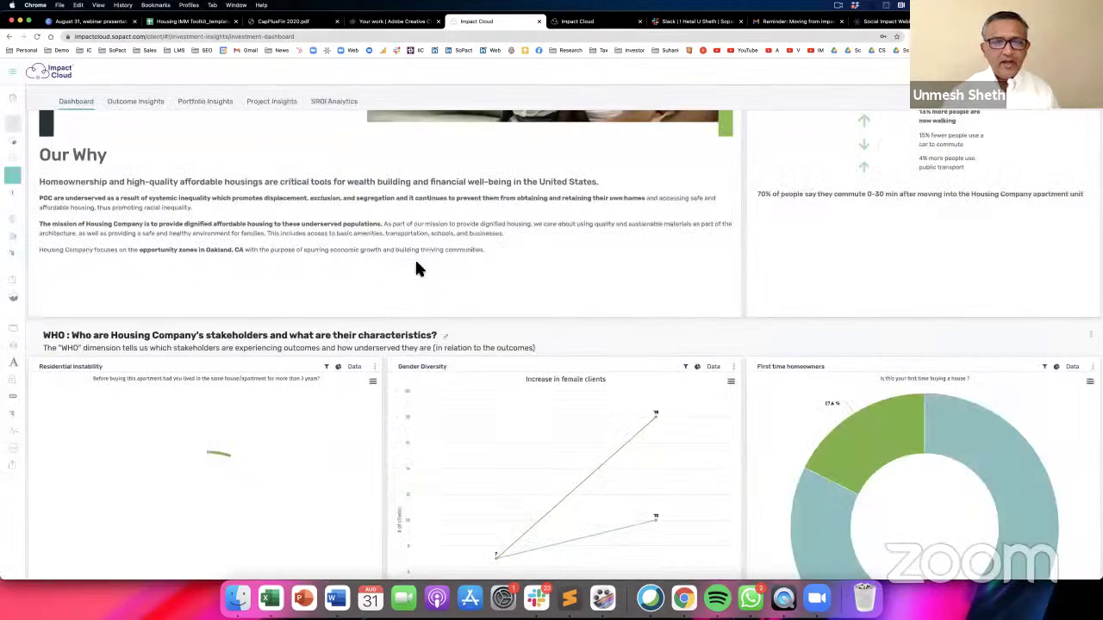
Step: Examine the WHO section's stakeholder charts, from gender diversity and first time homeowners down to ethnic diversity and first-generation homeowners
scroll(417, 269, "down", 5)
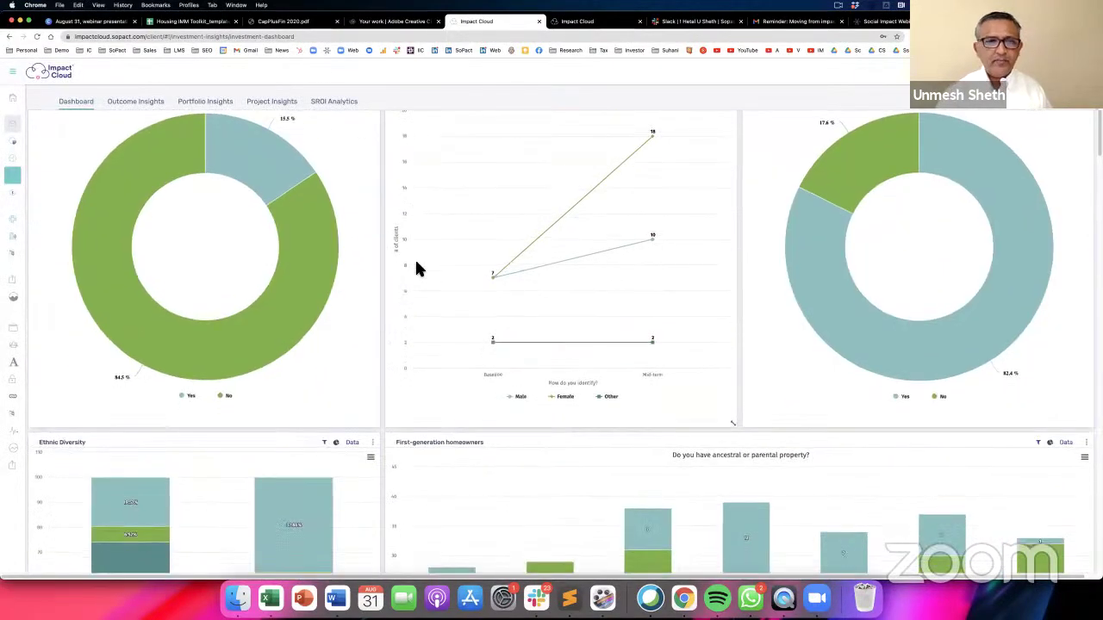
scroll(417, 269, "up", 1)
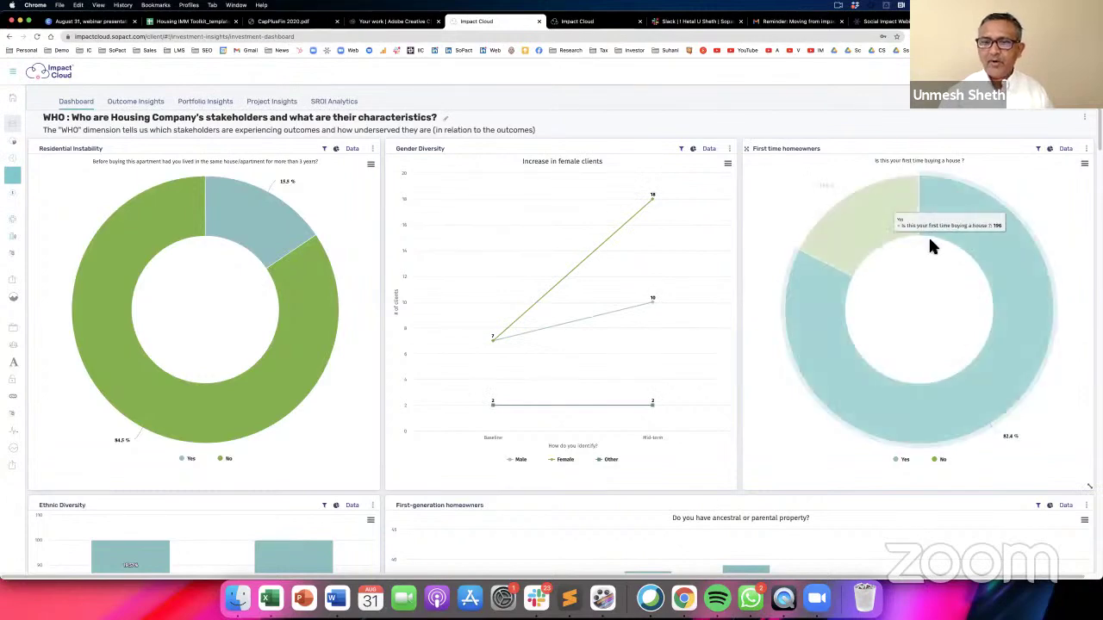
scroll(928, 245, "down", 3)
scroll(894, 244, "down", 6)
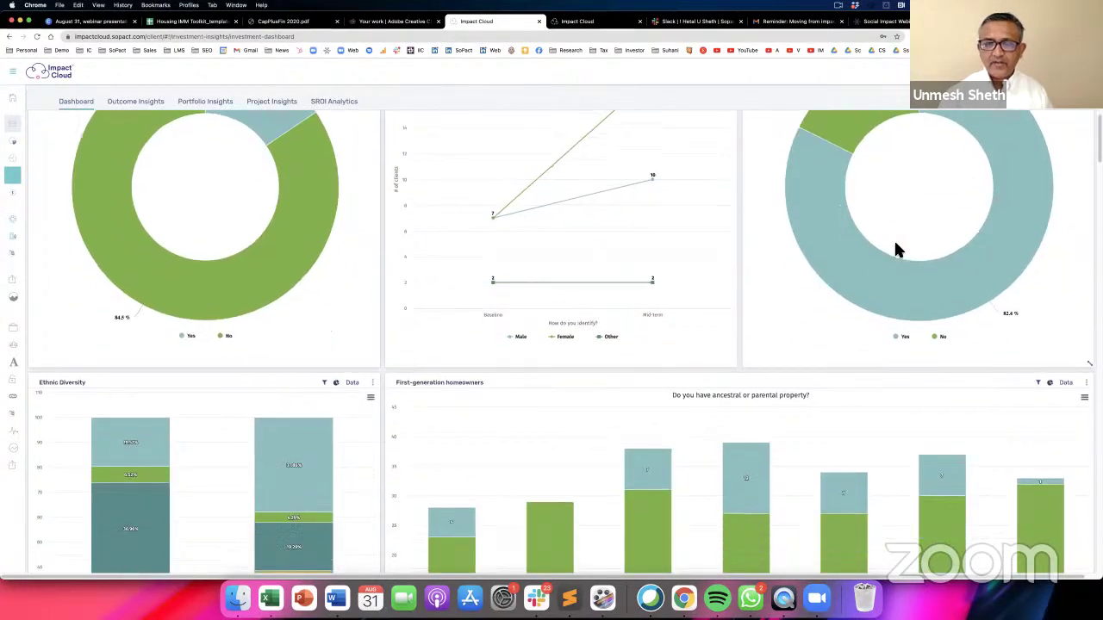
scroll(896, 250, "down", 1)
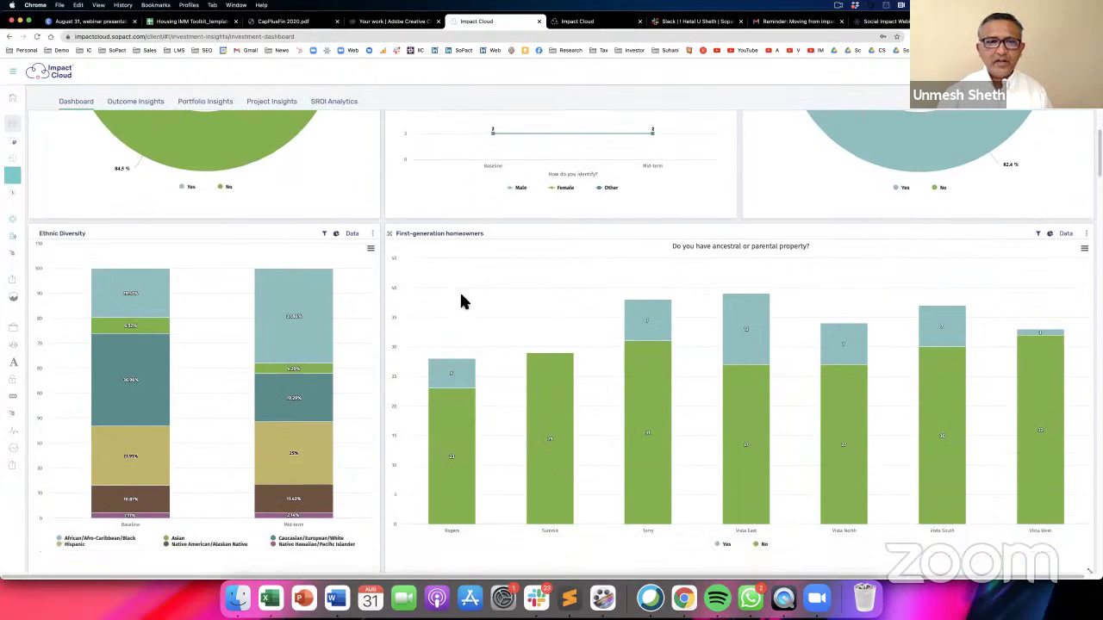